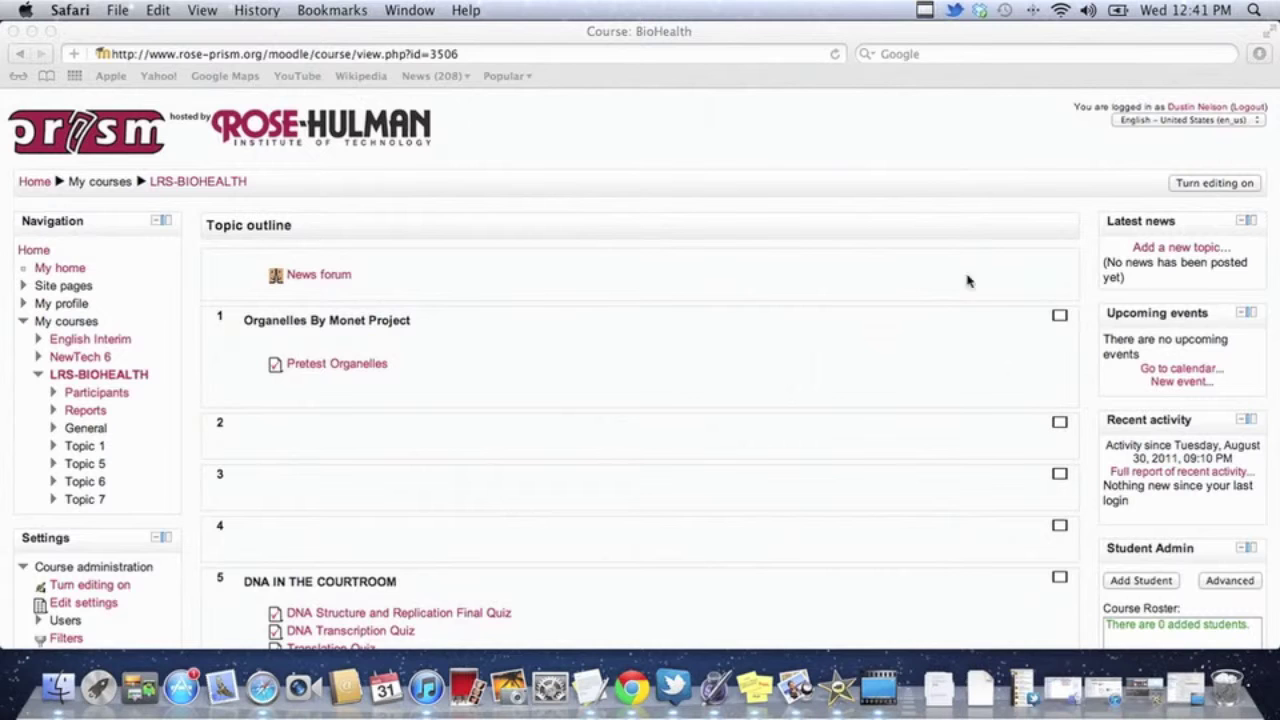
Step: Turn on editing for the BioHealth course, and toggle the Pretest Organelles quiz's visibility off and back on
left_click(83, 587)
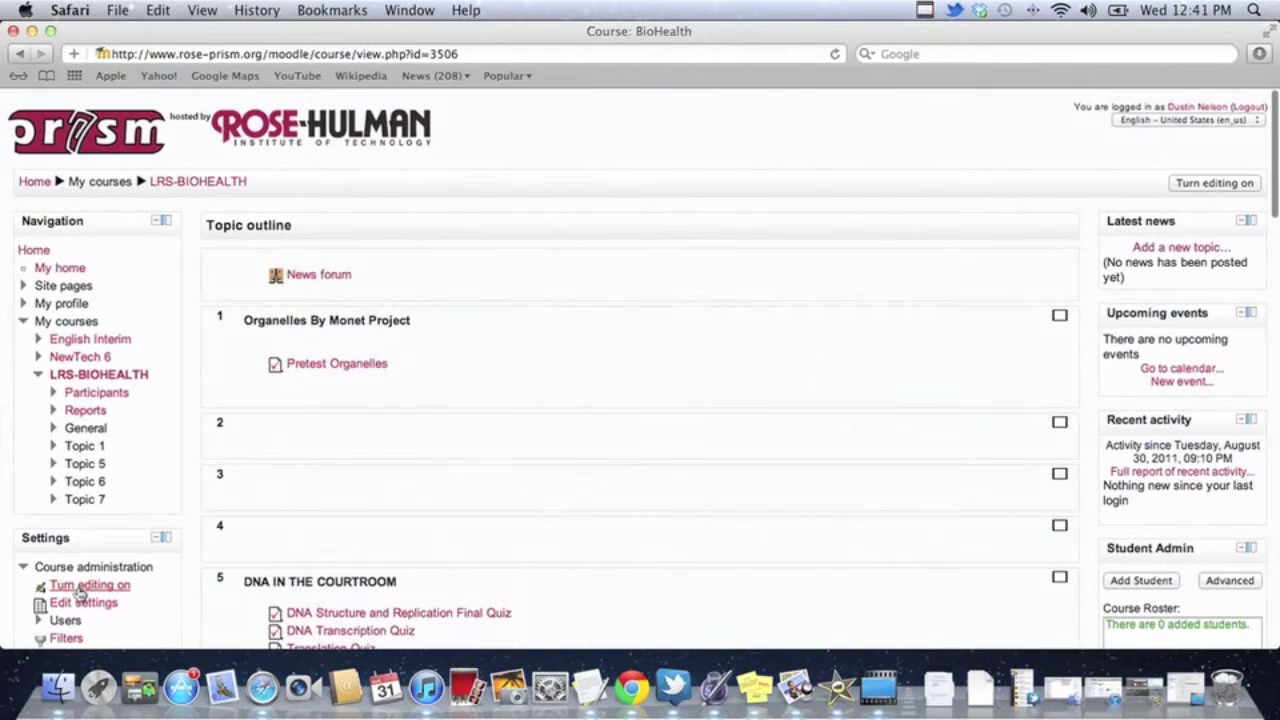
left_click(80, 590)
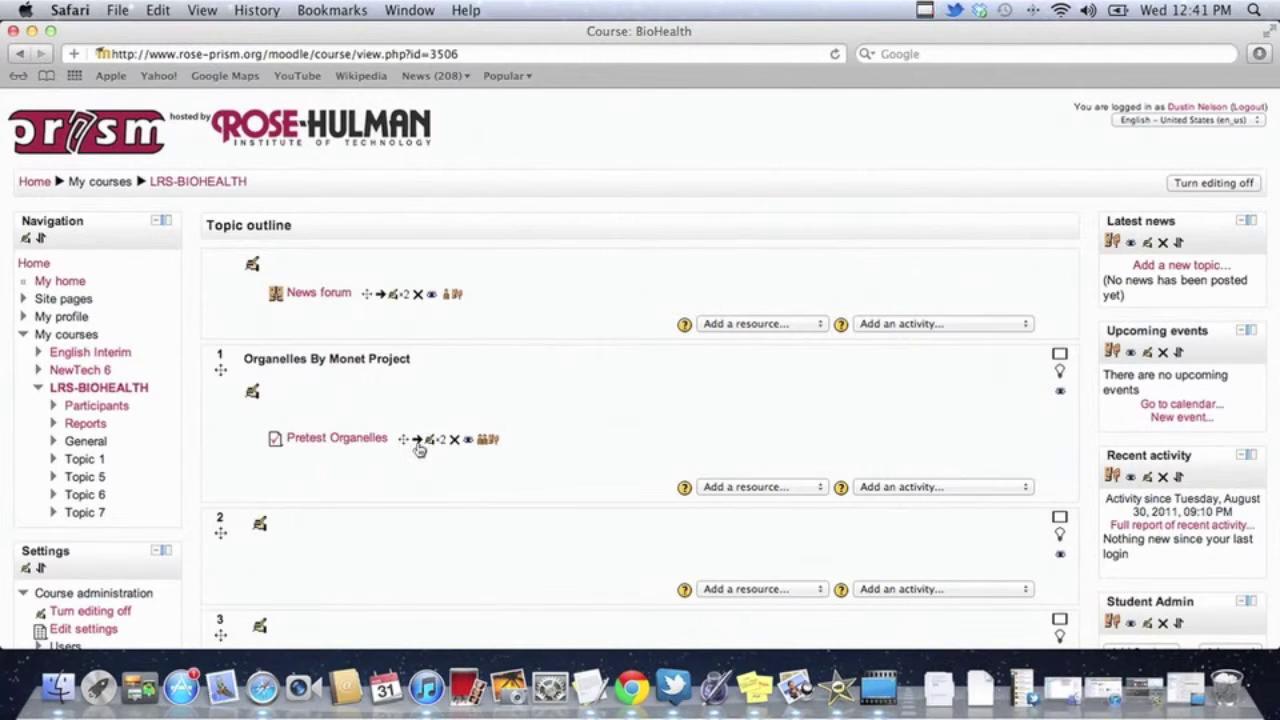
left_click(467, 440)
left_click(468, 441)
Step: Add a Quiz activity to topic 1, Organelles By Monet Project
left_click(1000, 488)
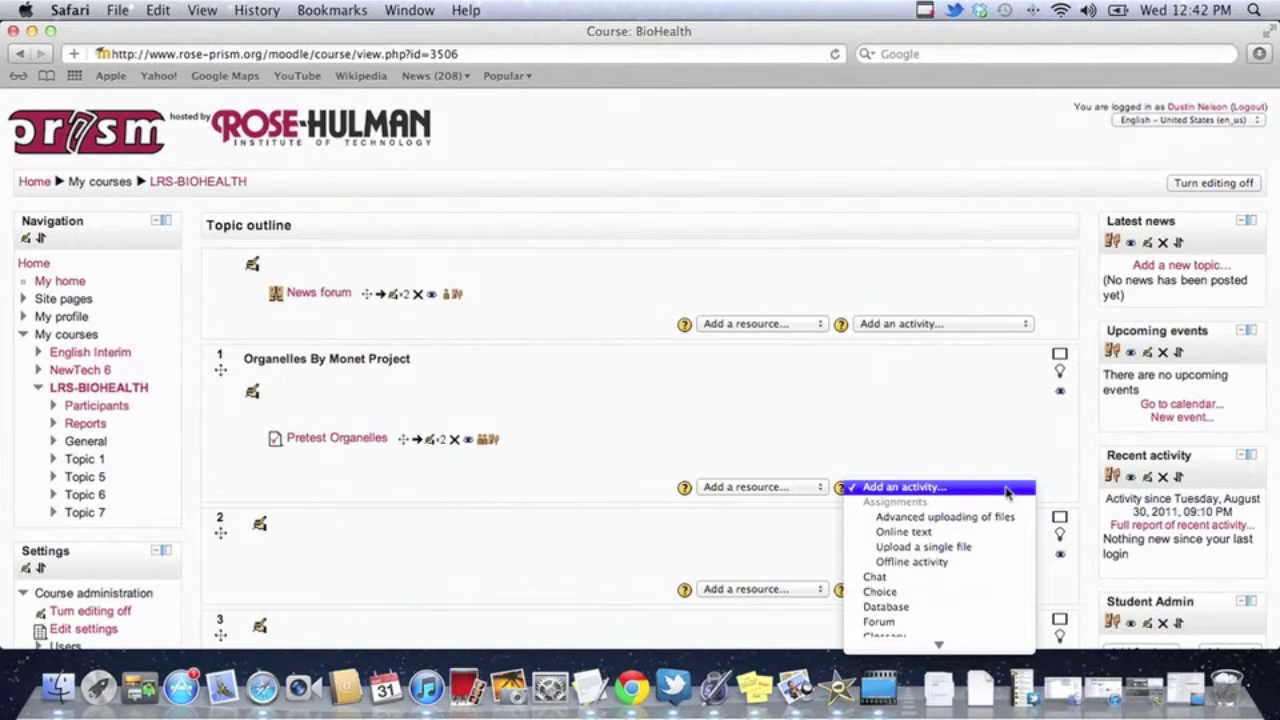
mouse_move(937, 643)
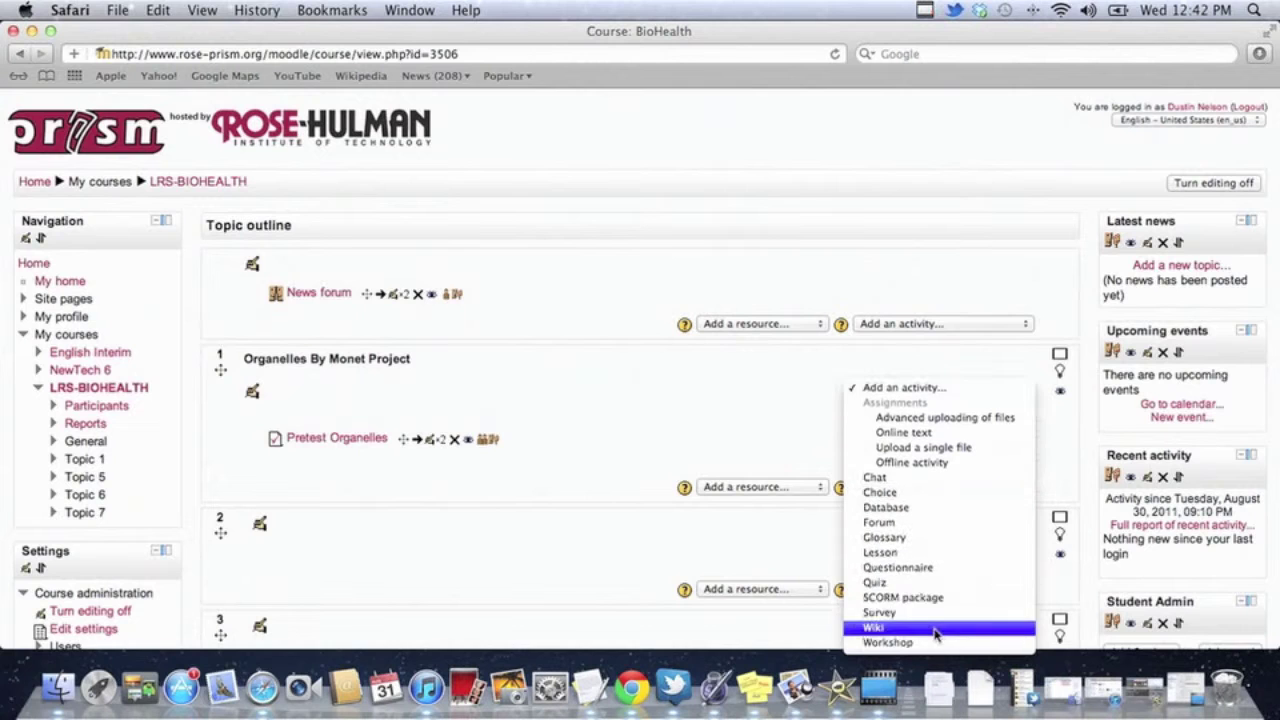
left_click(886, 583)
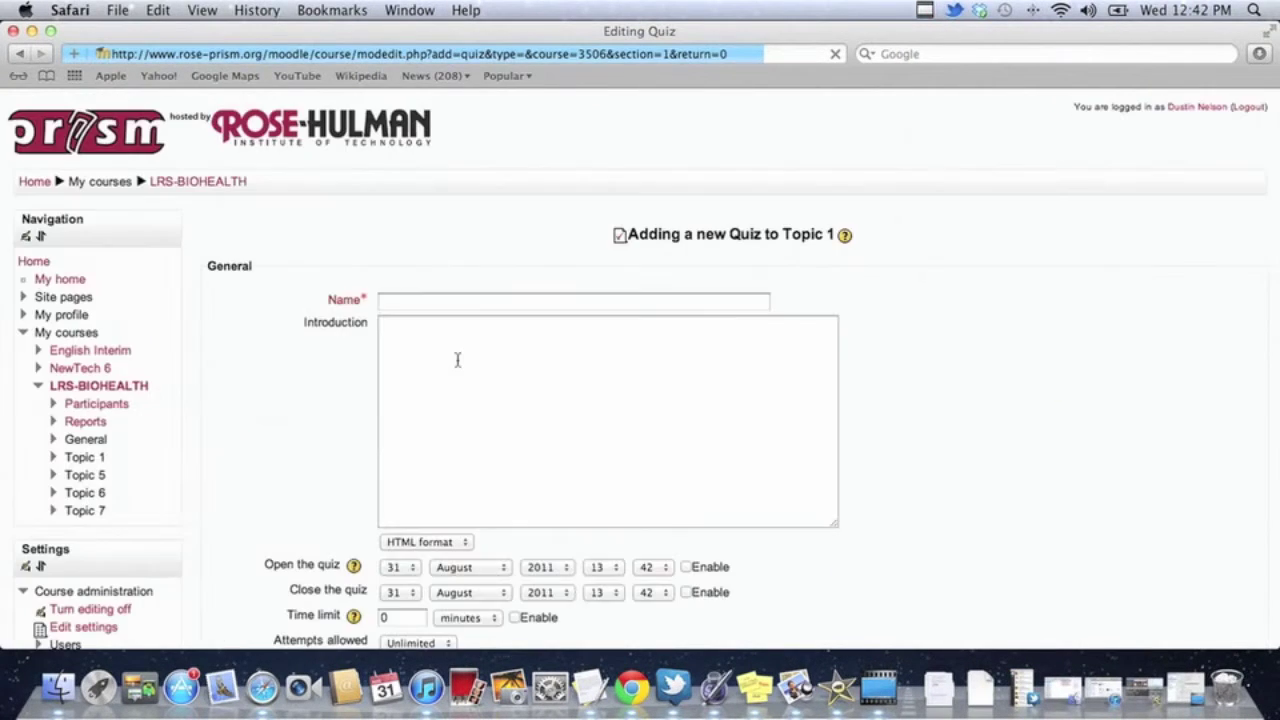
Step: Name the new quiz "Quiz Example" and leave its introduction empty
left_click(434, 305)
type("Aui")
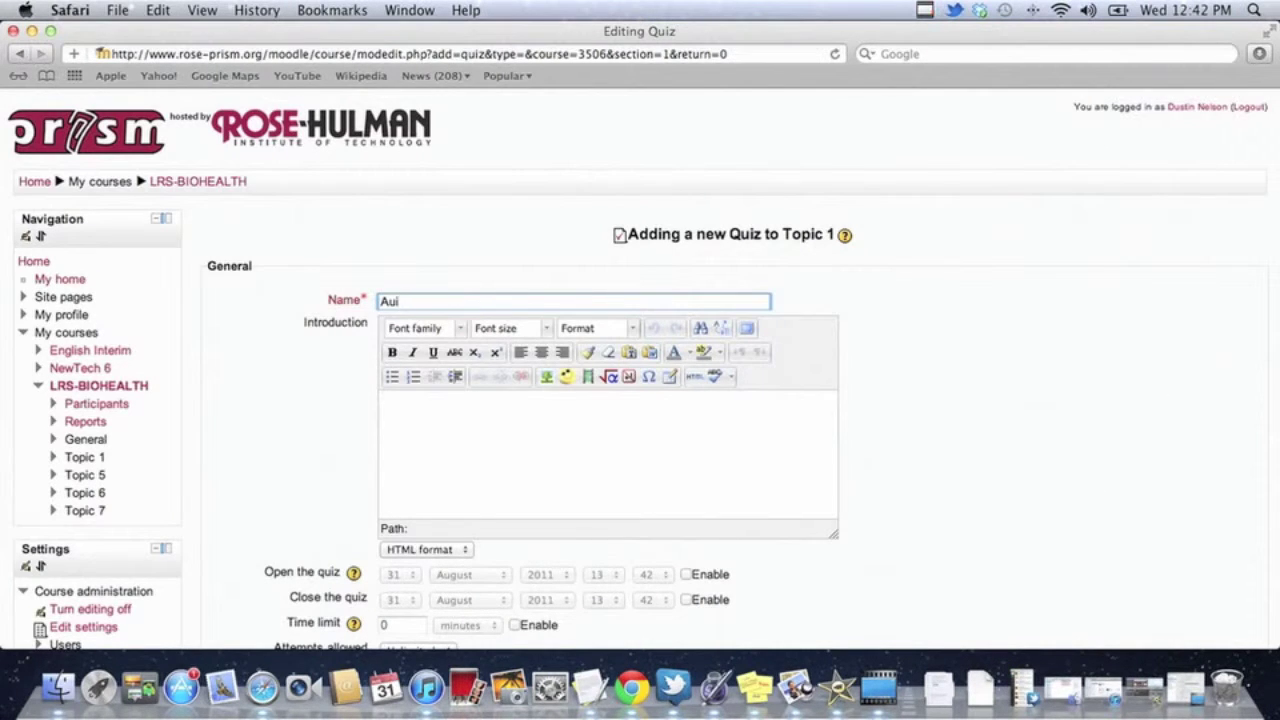
key("BackSpace")
key("BackSpace")
key("BackSpace")
type("Quiz Example")
left_click(453, 437)
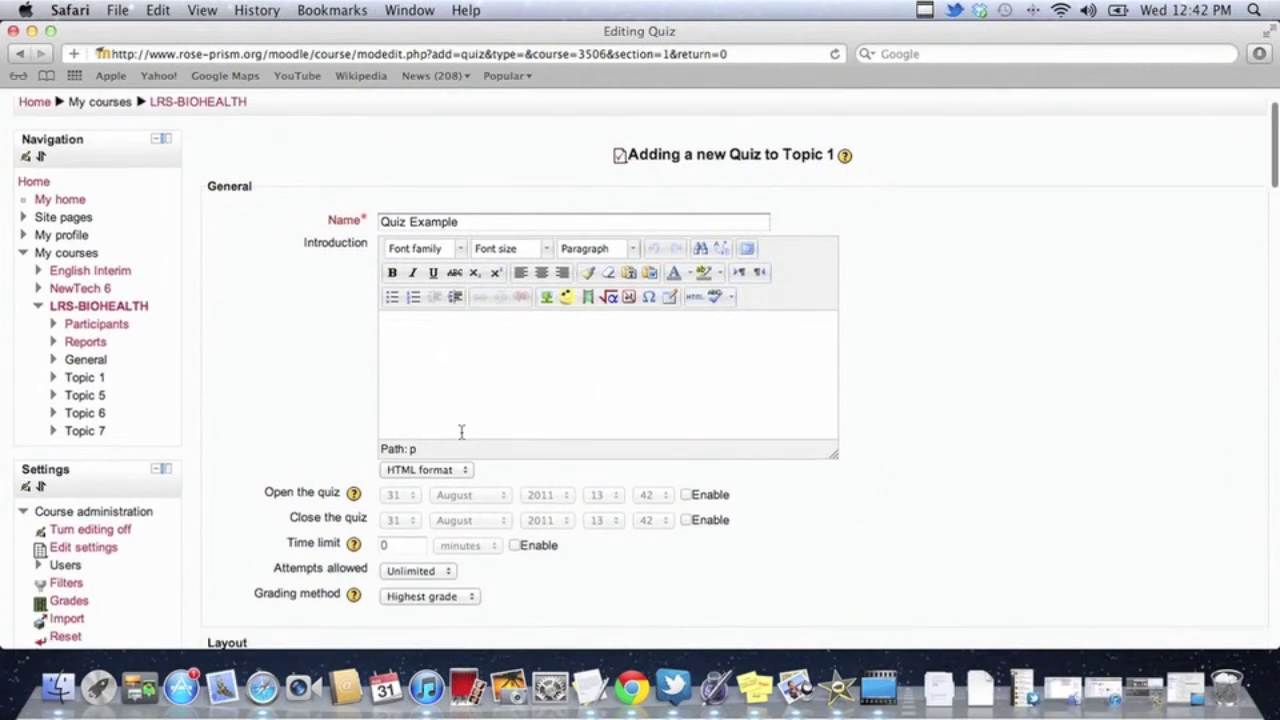
scroll(462, 432, "down", 5)
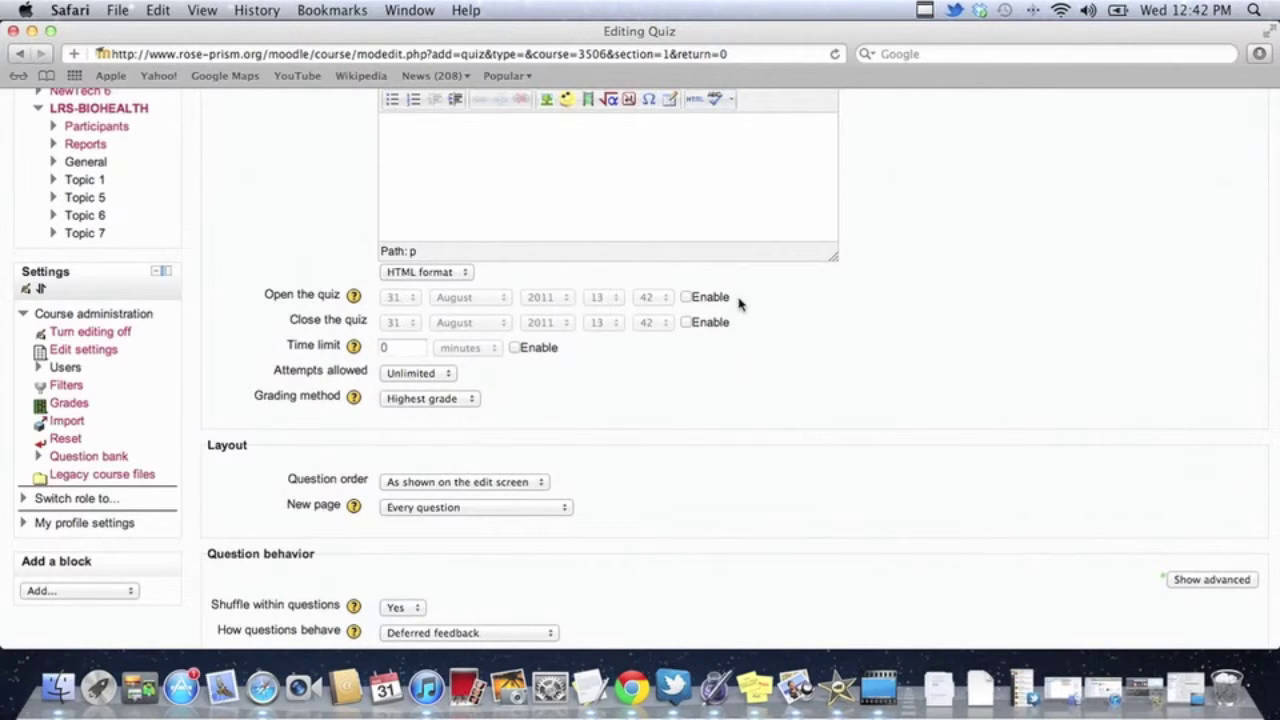
left_click(686, 297)
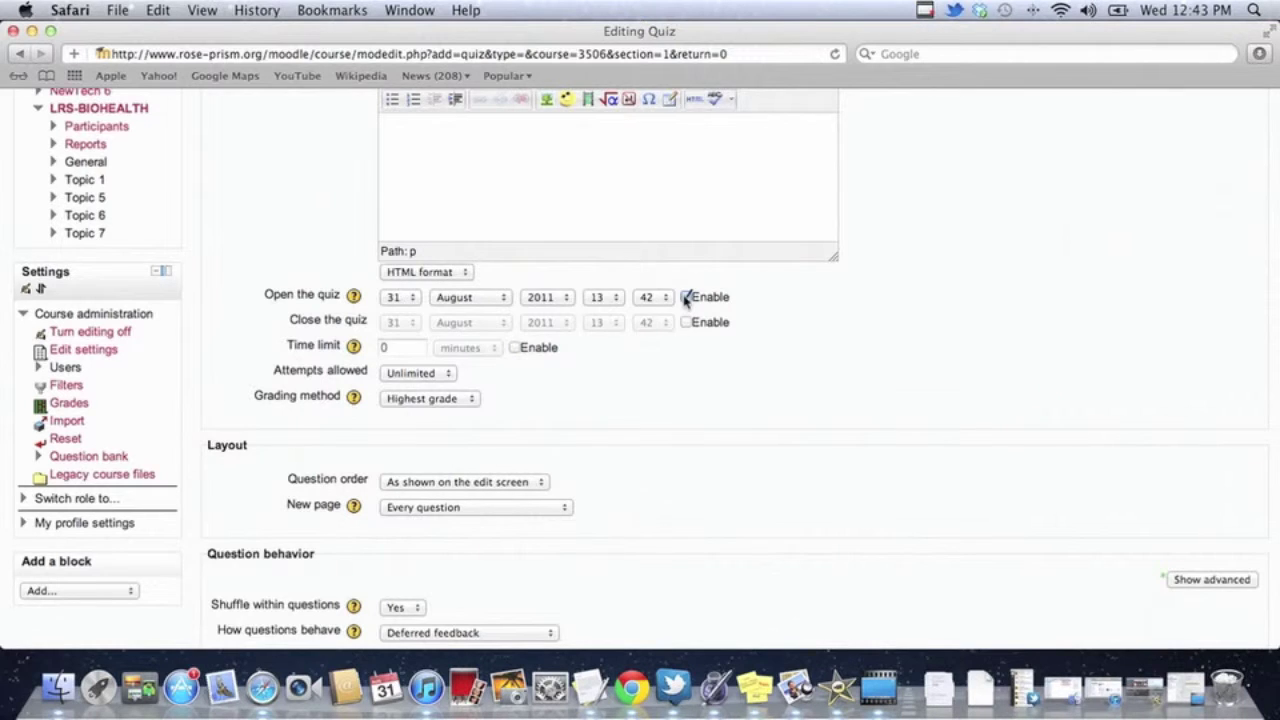
left_click(686, 297)
Step: Limit the quiz to 1 allowed attempt and set the question order to Shuffled randomly
scroll(677, 360, "down", 4)
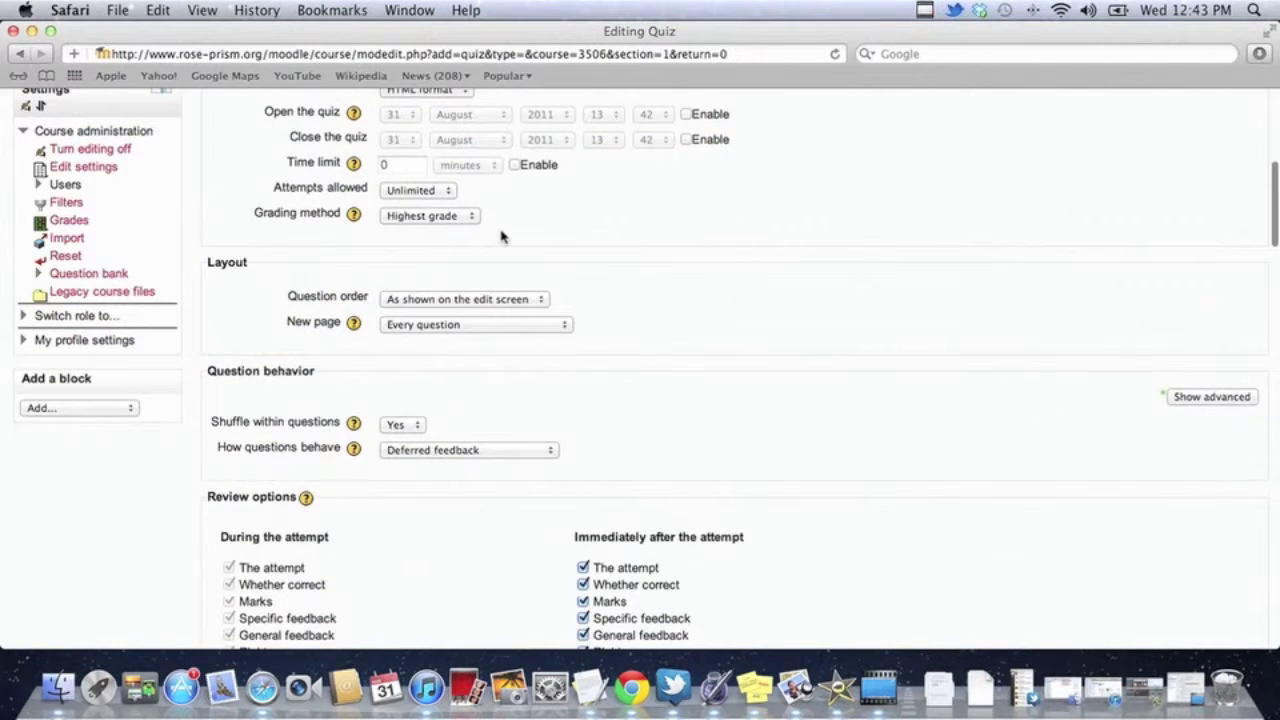
left_click(446, 195)
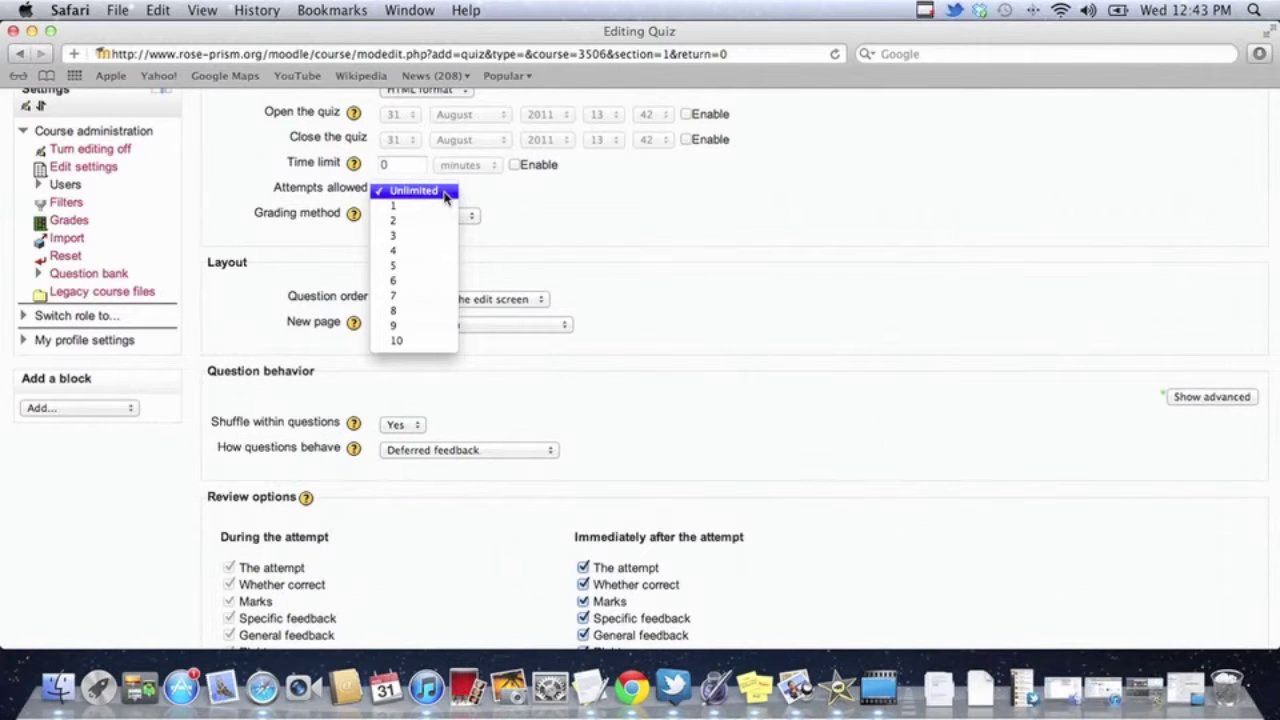
left_click(437, 207)
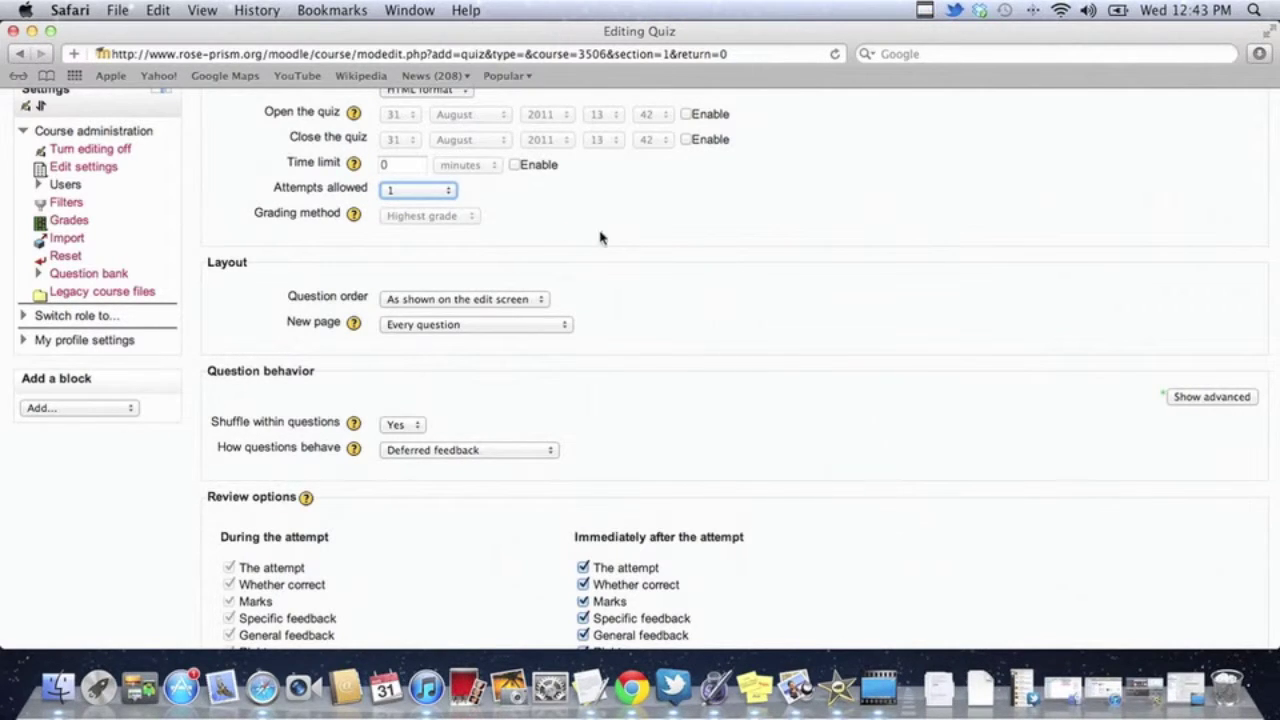
scroll(600, 237, "down", 3)
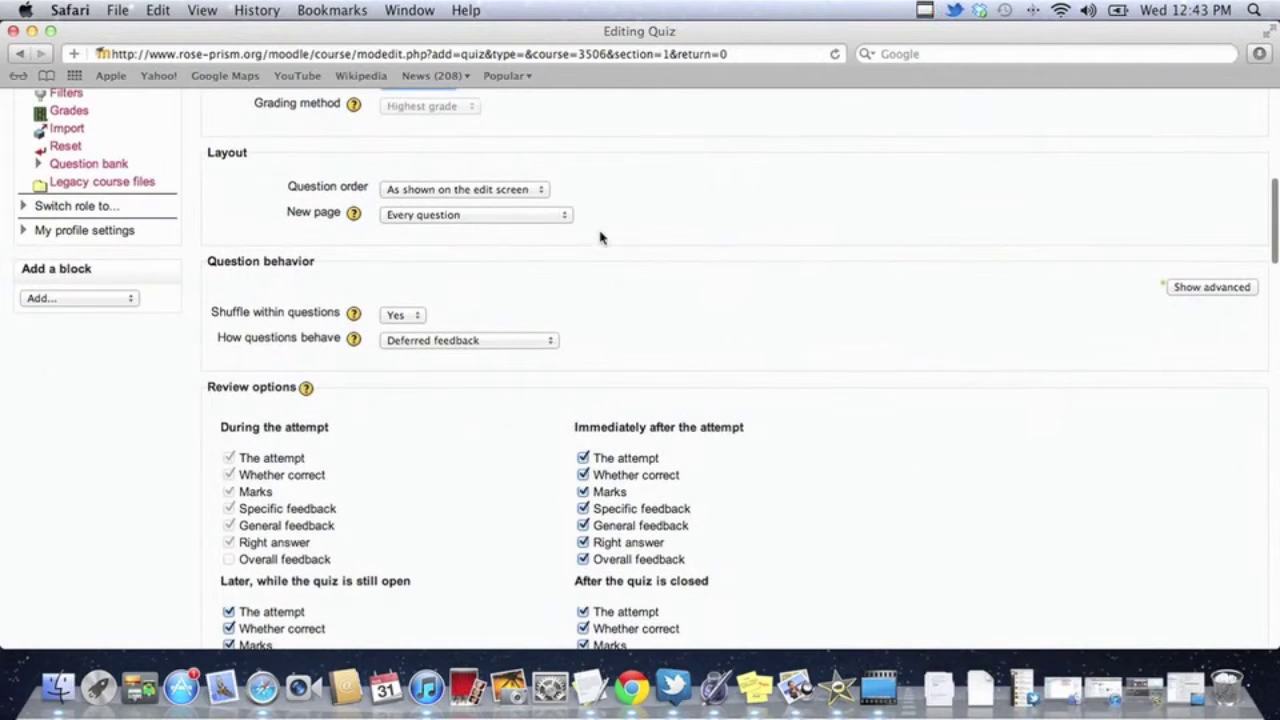
left_click(546, 190)
left_click(520, 206)
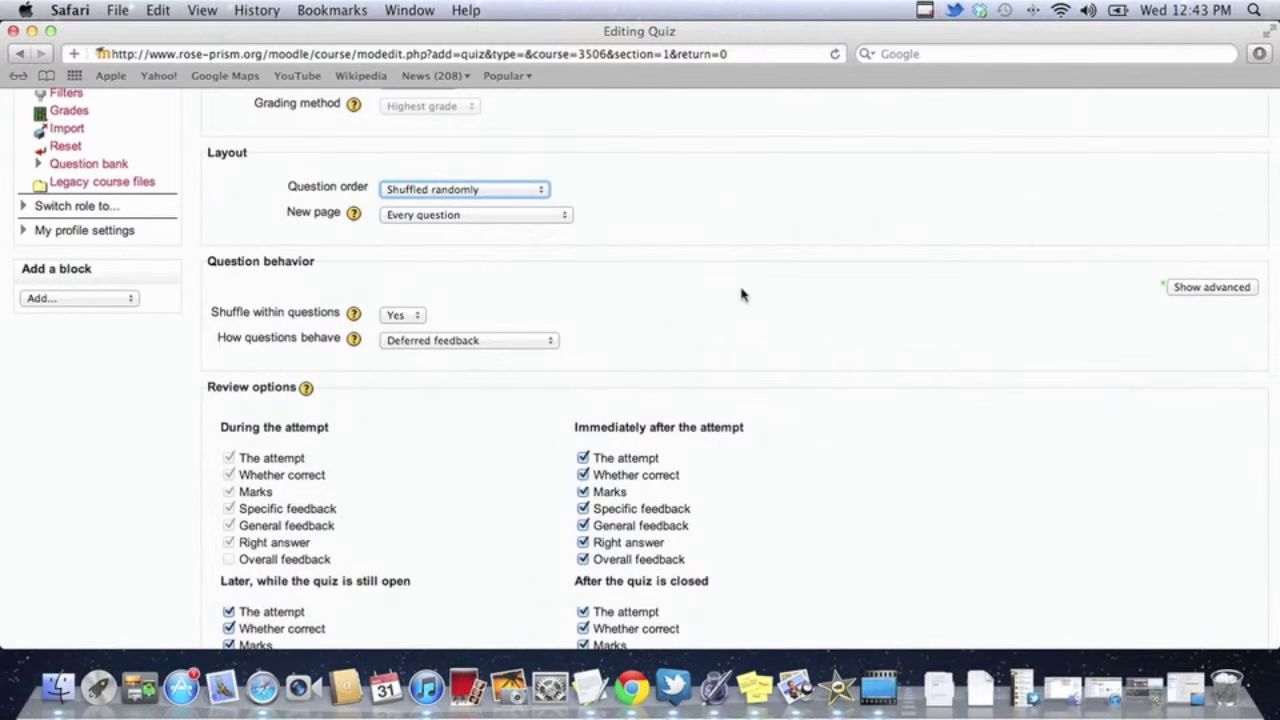
Step: Exclude Right answer and Overall feedback from the review options immediately after the attempt, while the quiz is still open, and after it closes
scroll(741, 294, "down", 4)
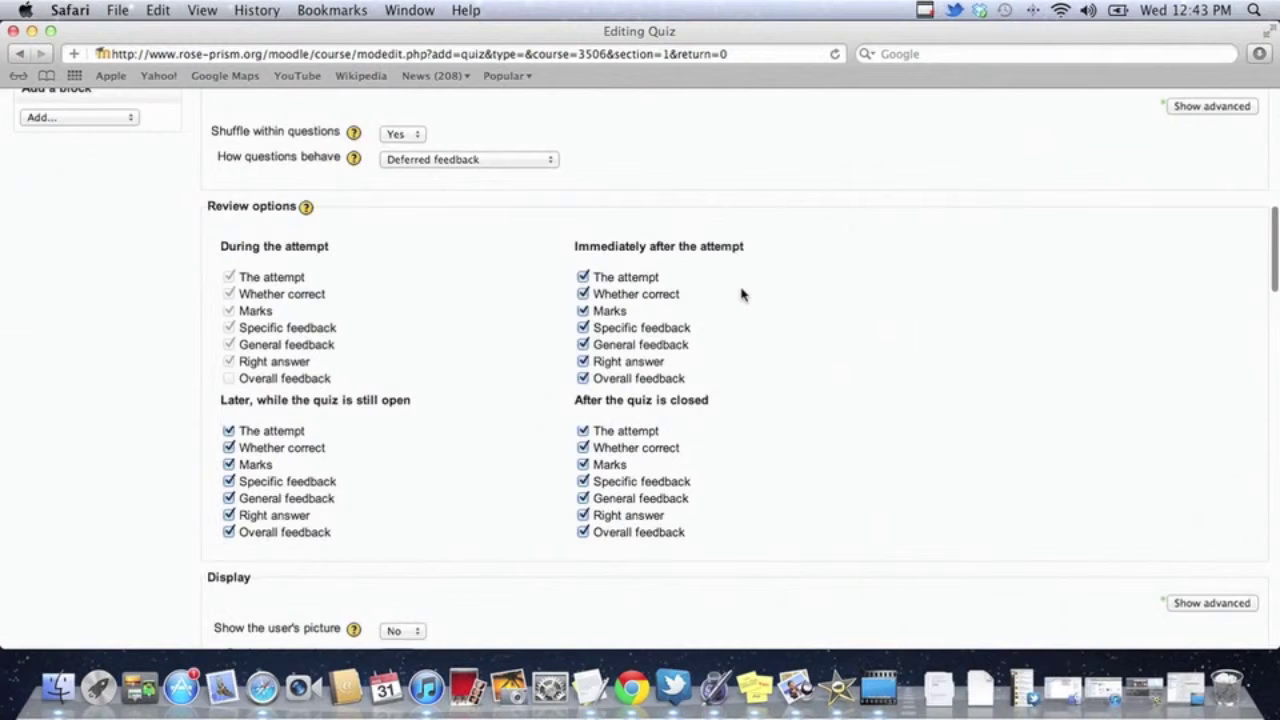
scroll(741, 294, "down", 2)
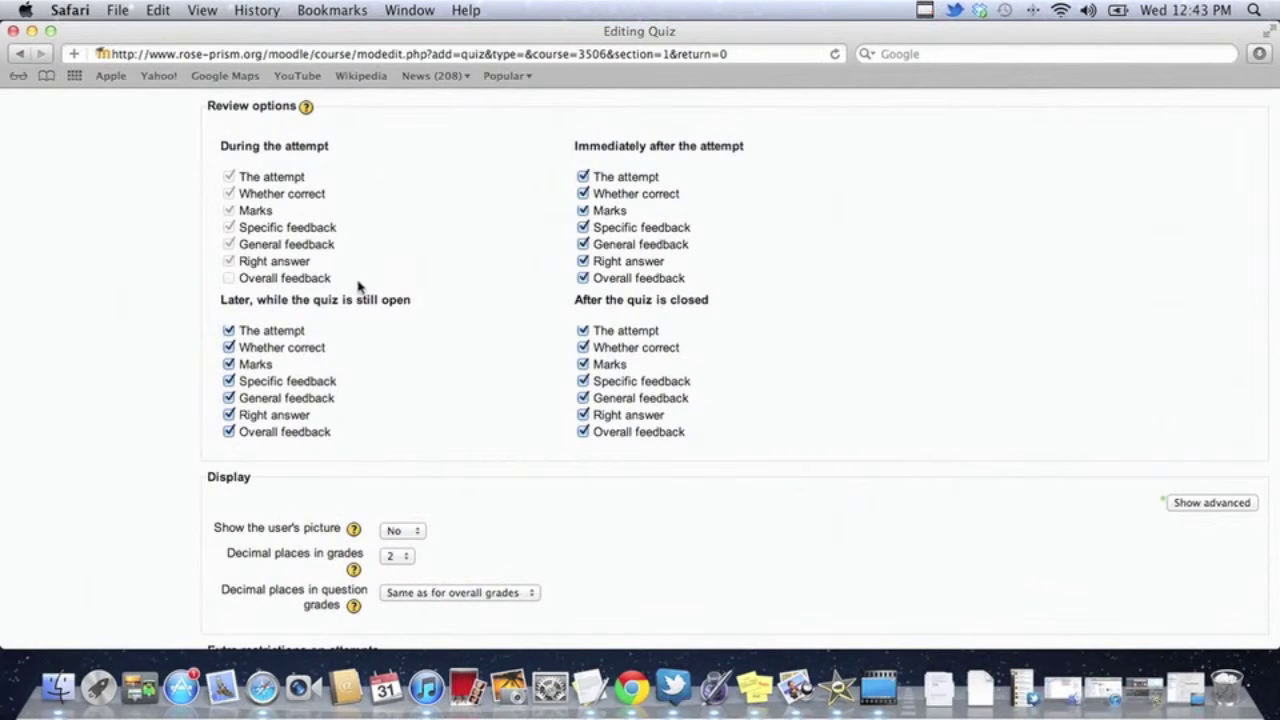
left_click(583, 261)
left_click(583, 278)
left_click(230, 415)
left_click(229, 432)
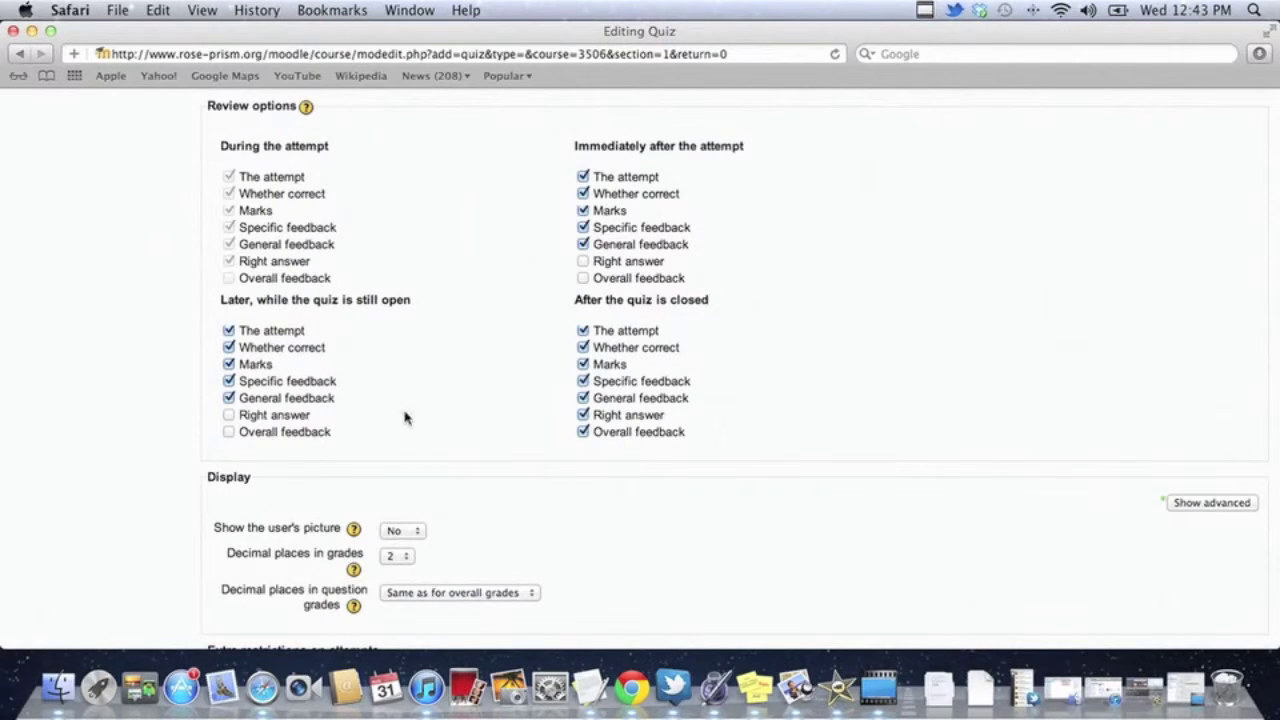
left_click(583, 415)
left_click(583, 432)
Step: Enter "Mastery achieved" as the overall feedback for the 100% grade boundary
scroll(466, 438, "down", 4)
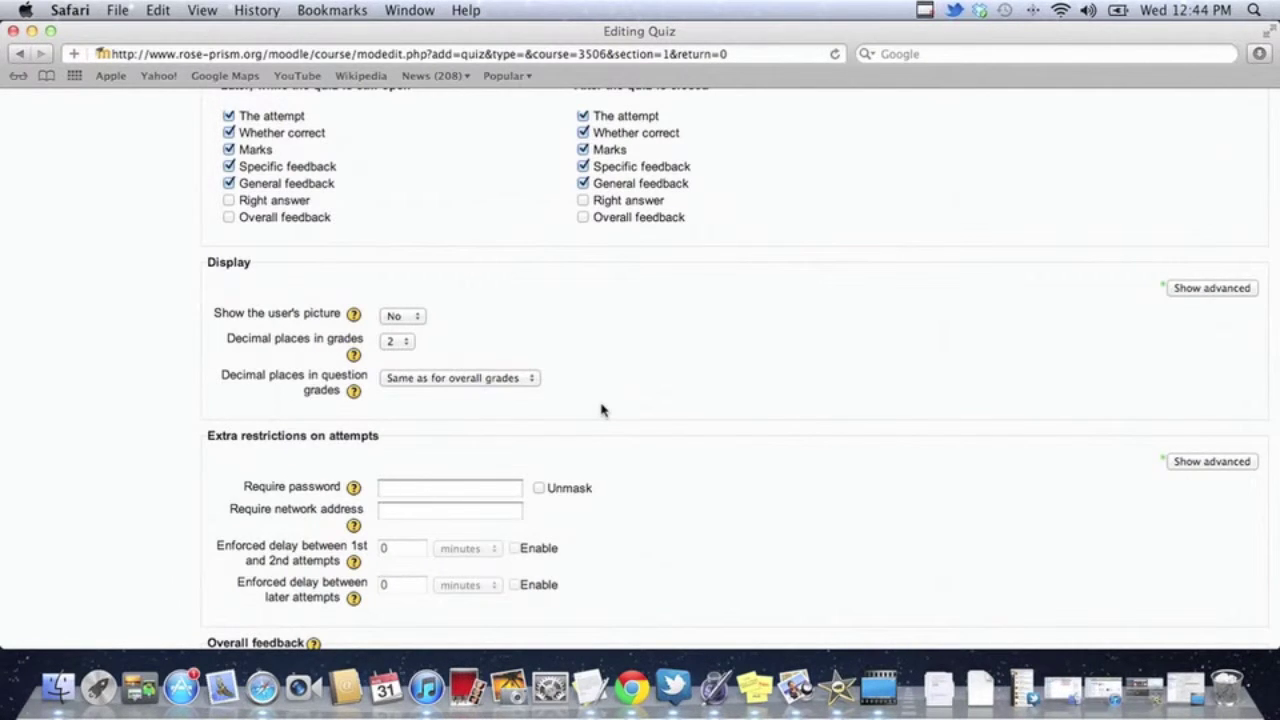
scroll(601, 409, "down", 3)
scroll(601, 409, "down", 2)
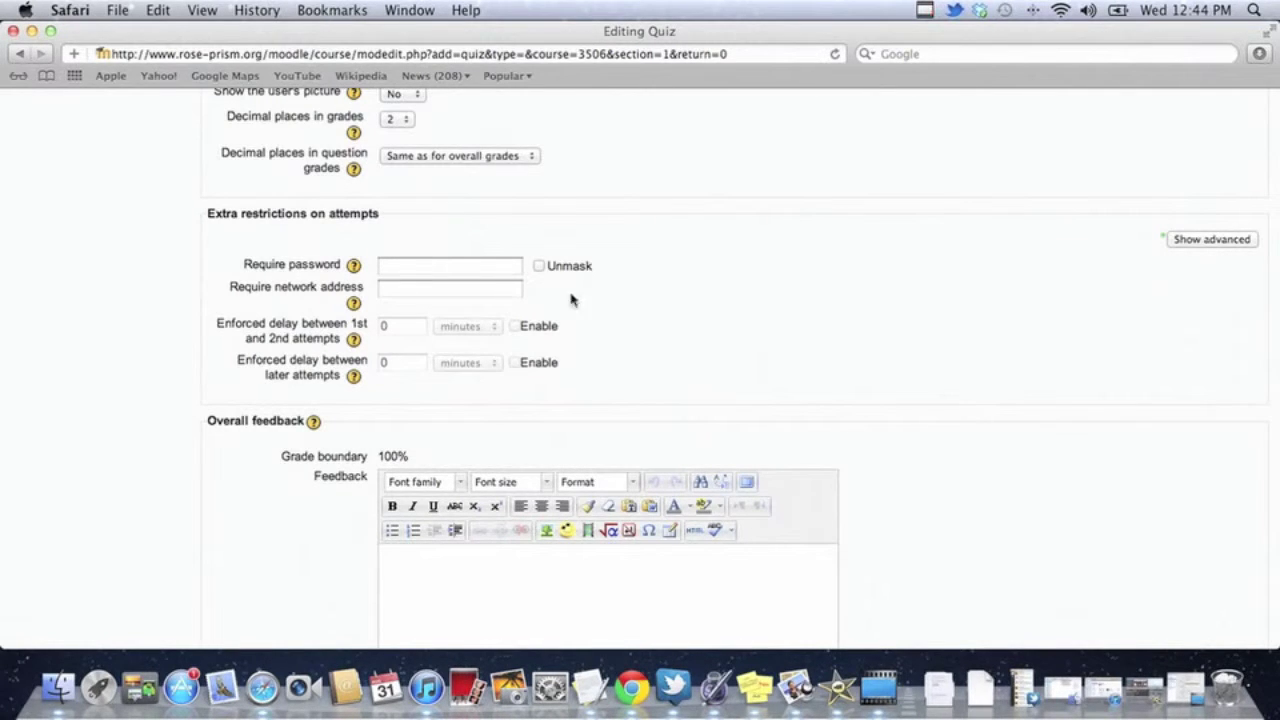
scroll(769, 352, "down", 5)
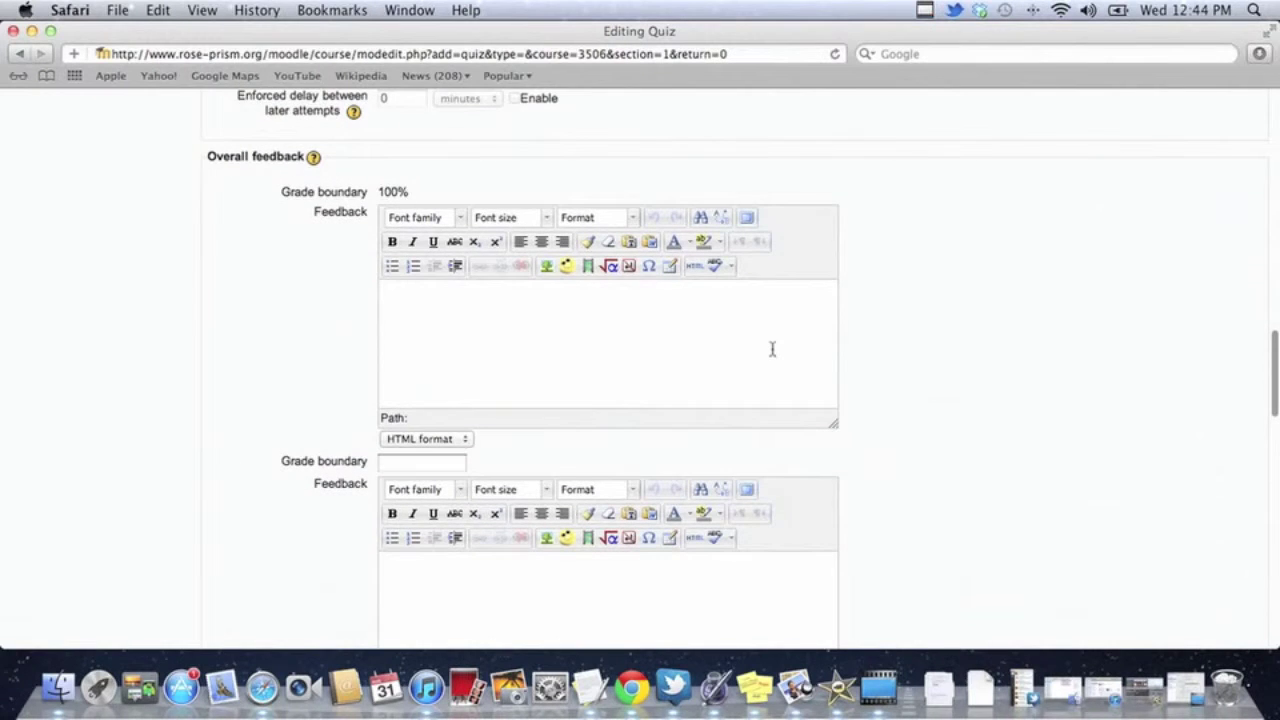
scroll(772, 348, "down", 2)
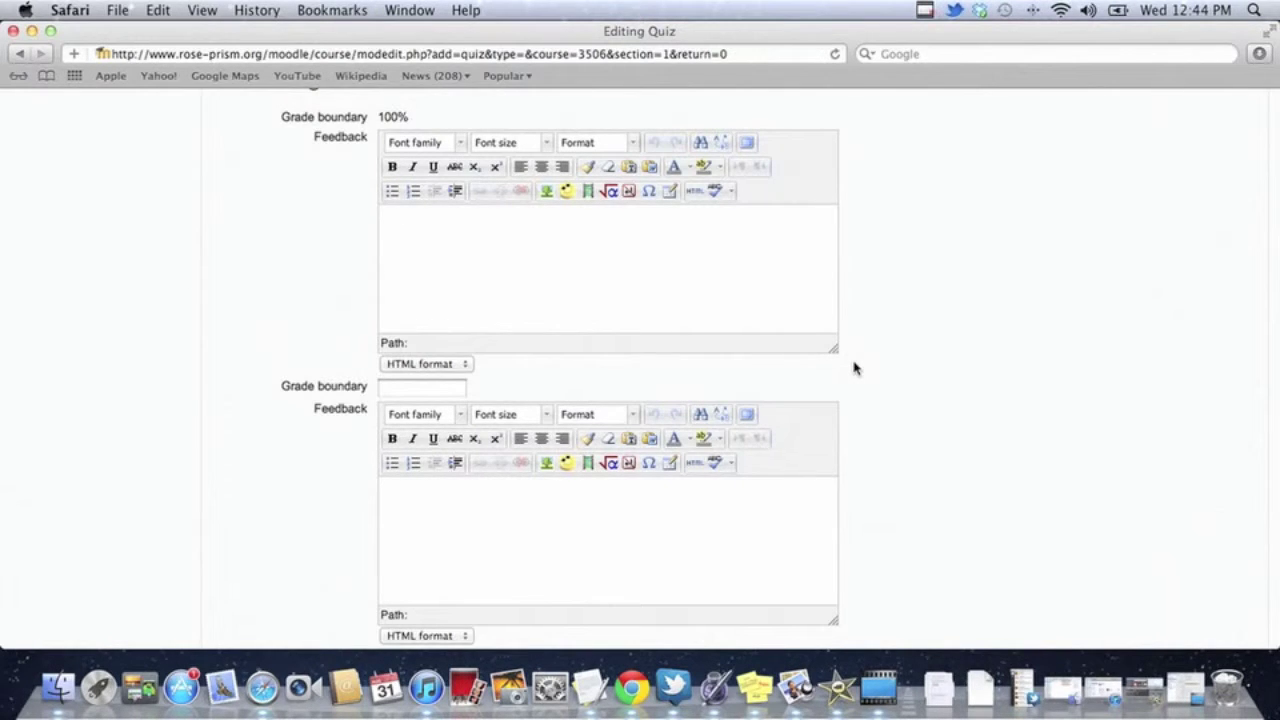
left_click(675, 270)
type("Mastery achieved")
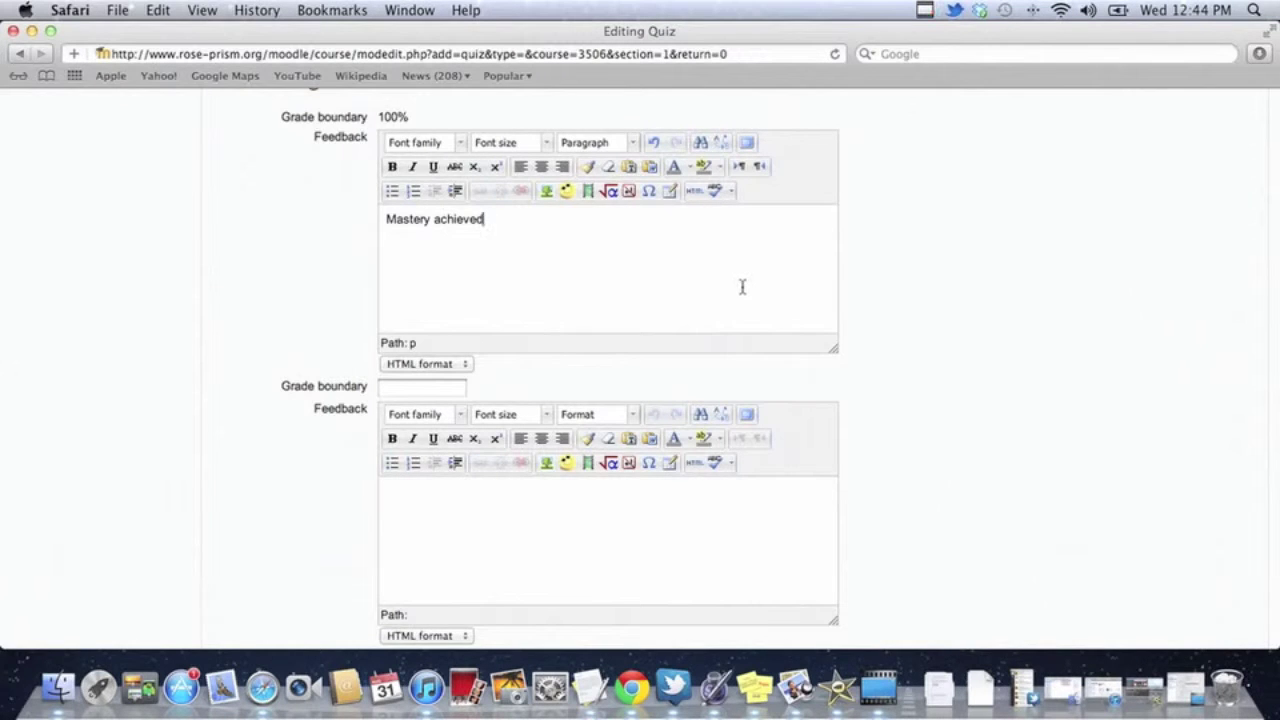
Step: Save the quiz settings and return to the course page
scroll(742, 287, "down", 8)
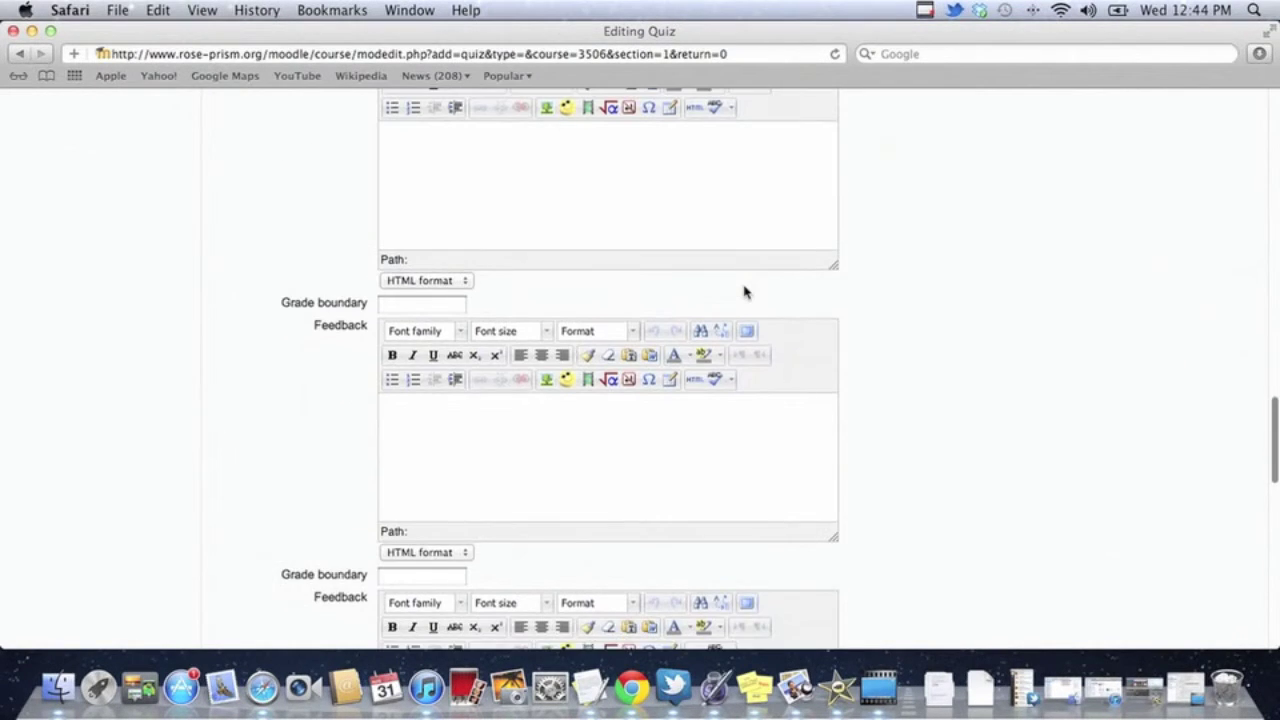
scroll(743, 290, "down", 7)
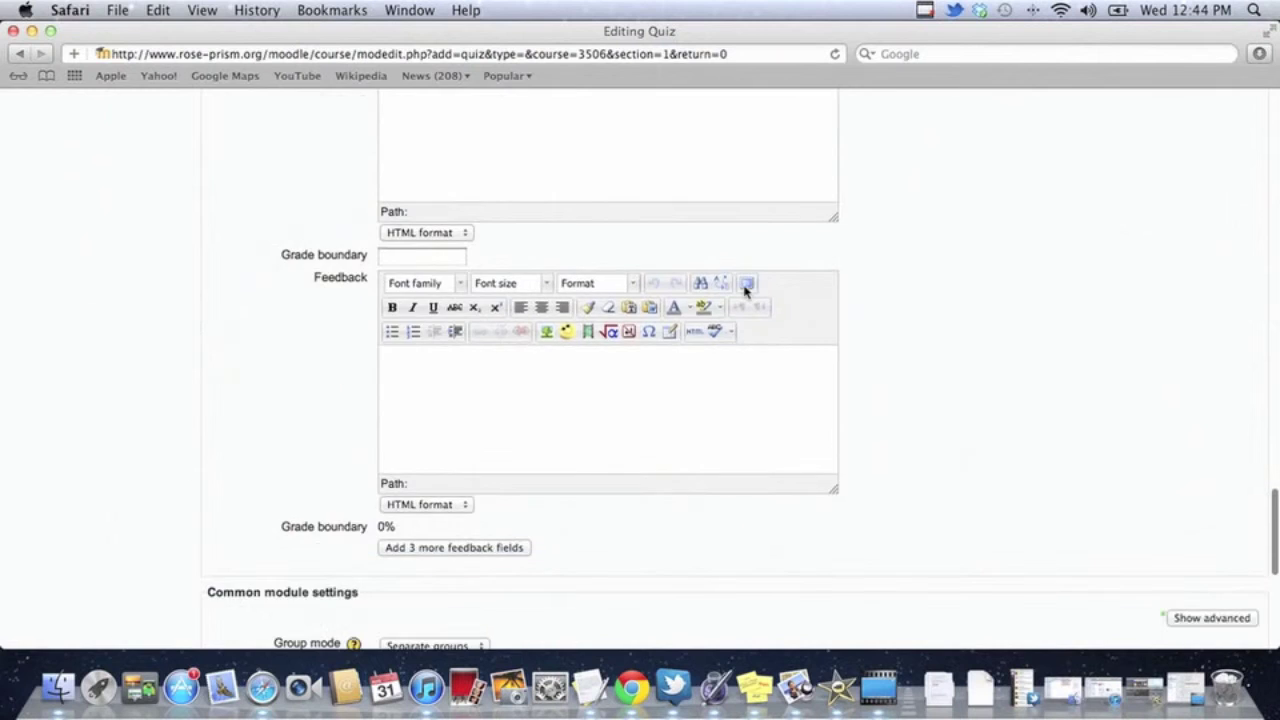
scroll(744, 289, "down", 10)
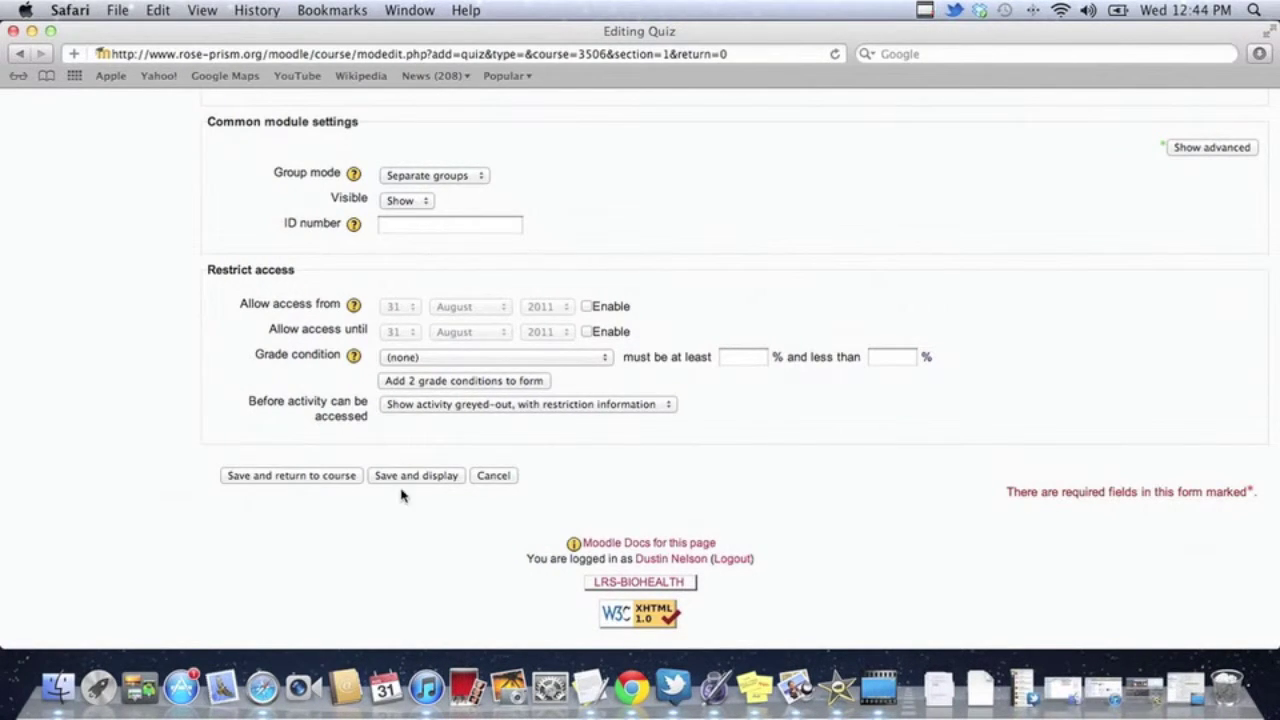
scroll(405, 490, "up", 1)
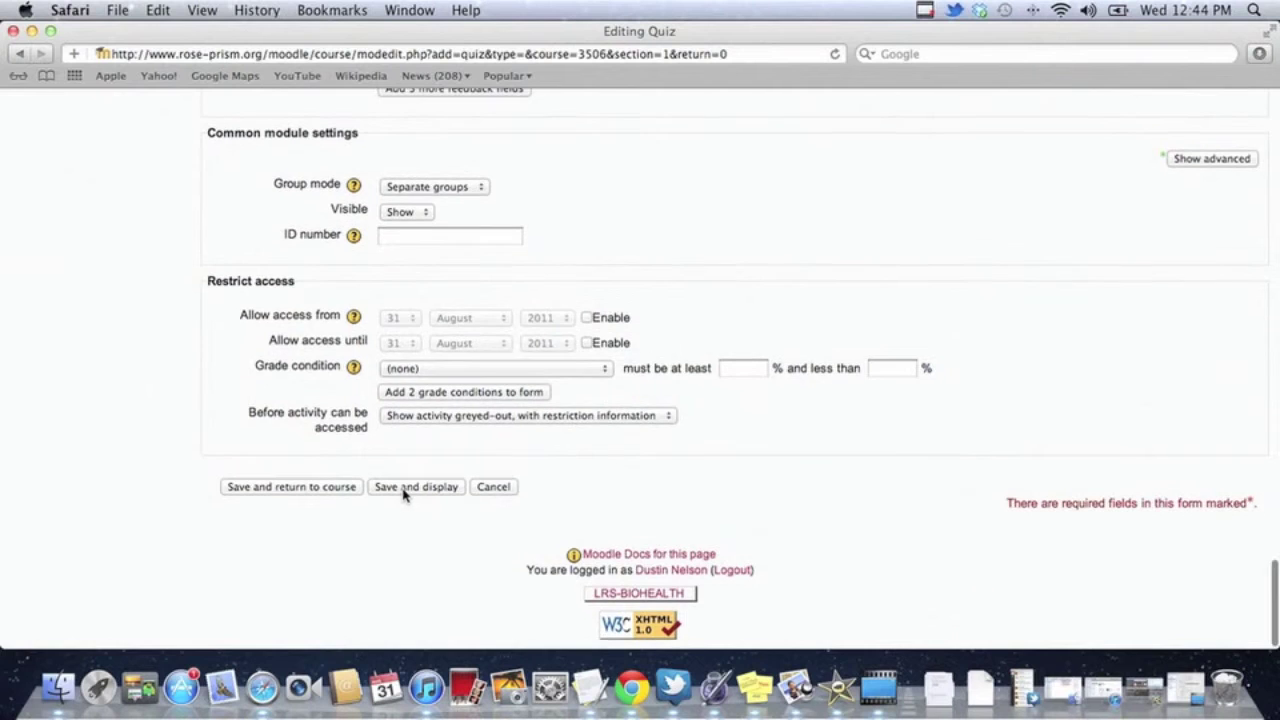
left_click(348, 490)
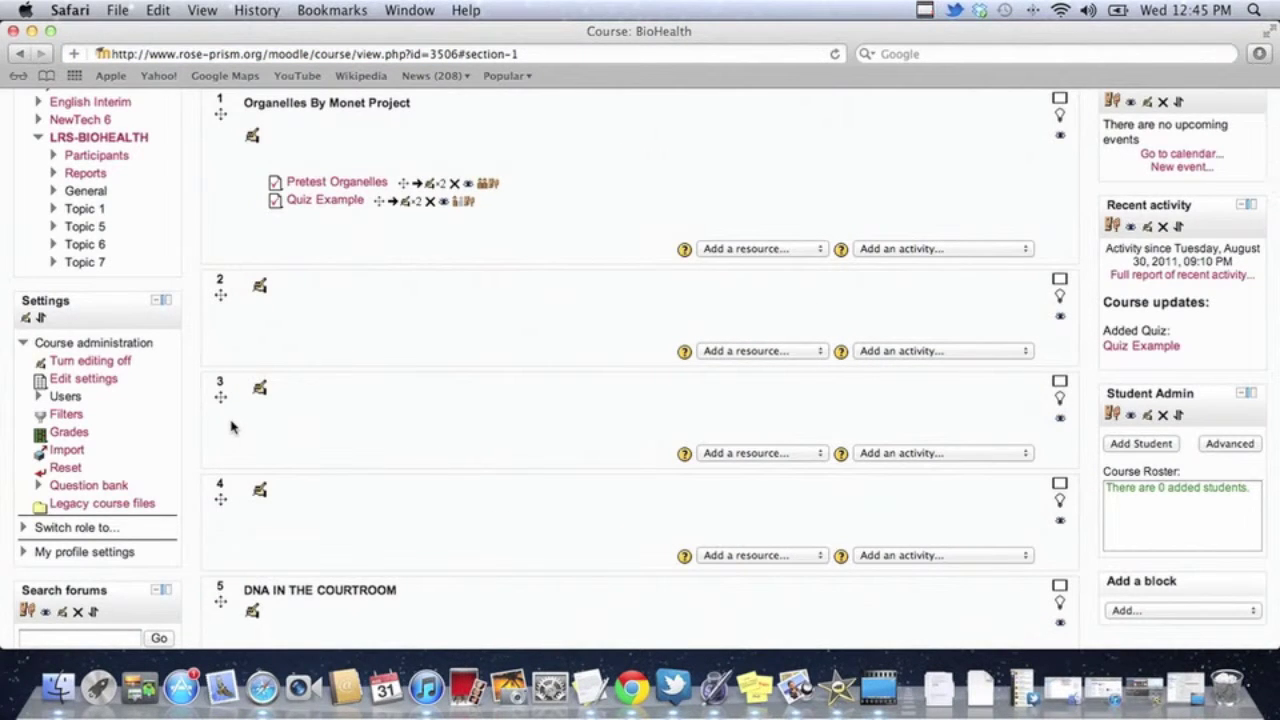
Step: Open Quiz Example from topic 1 and go to its question editing page
scroll(230, 428, "up", 1)
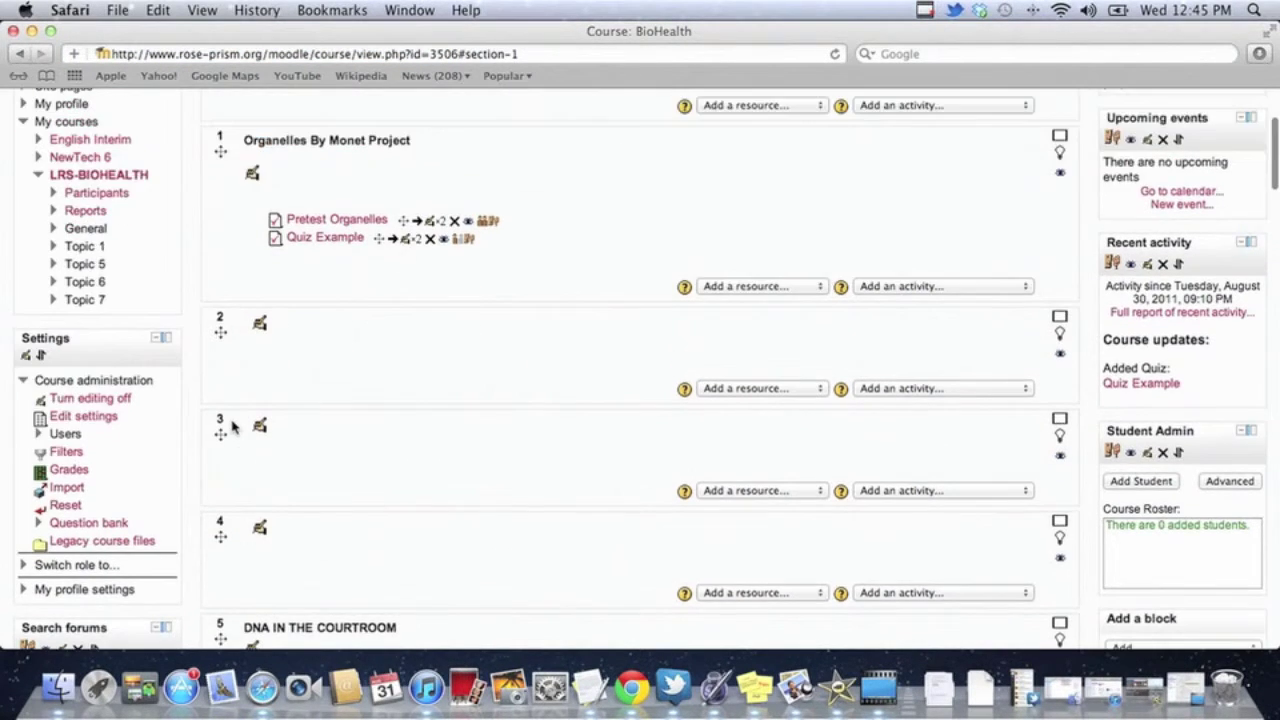
left_click(315, 243)
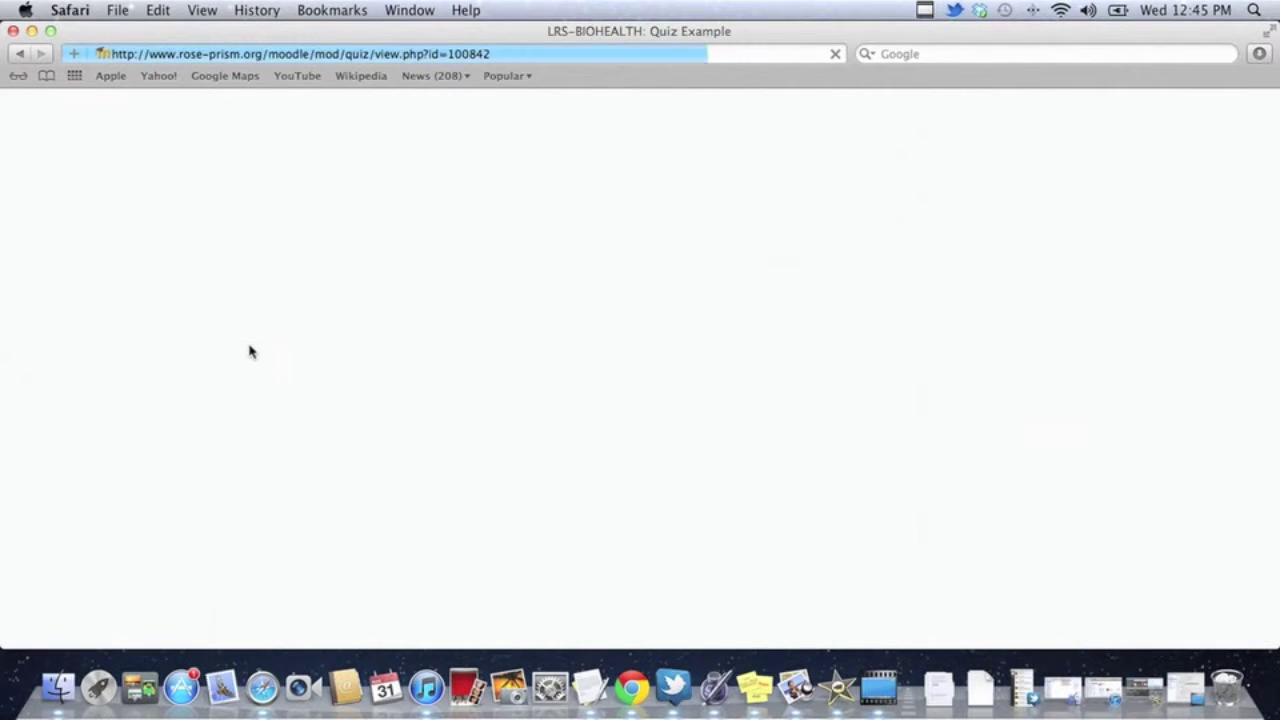
scroll(241, 367, "down", 5)
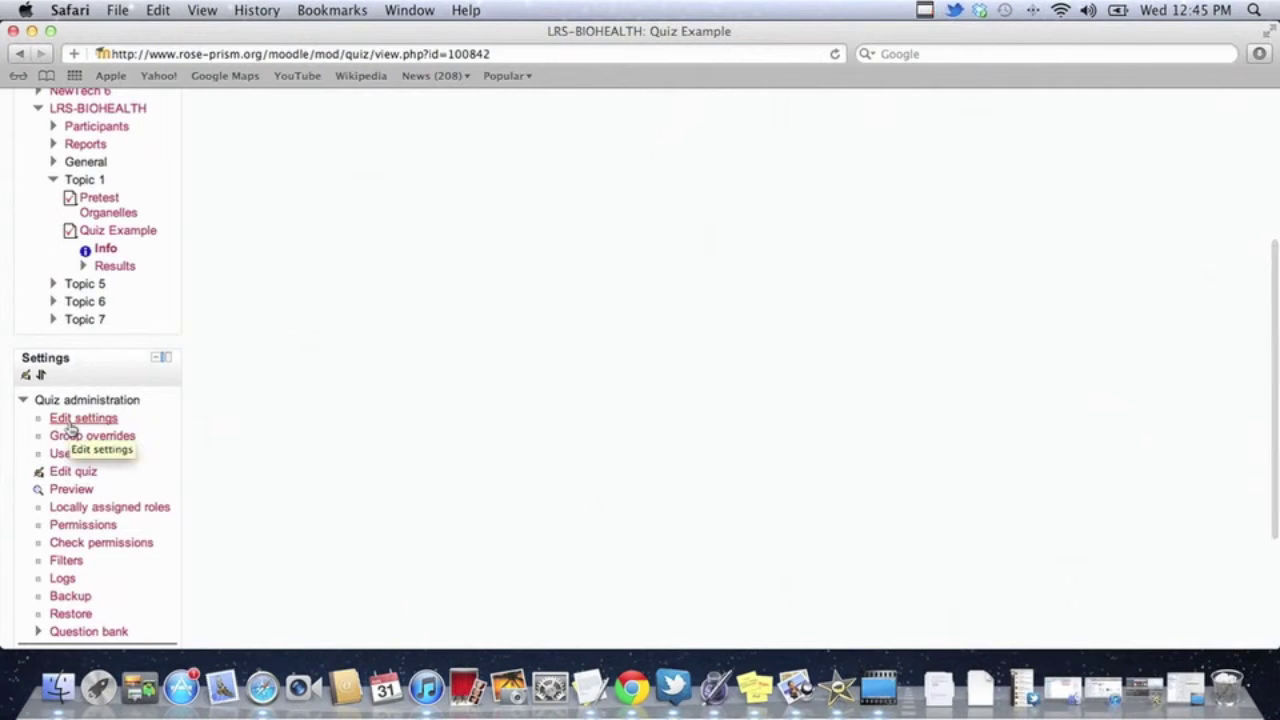
left_click(70, 478)
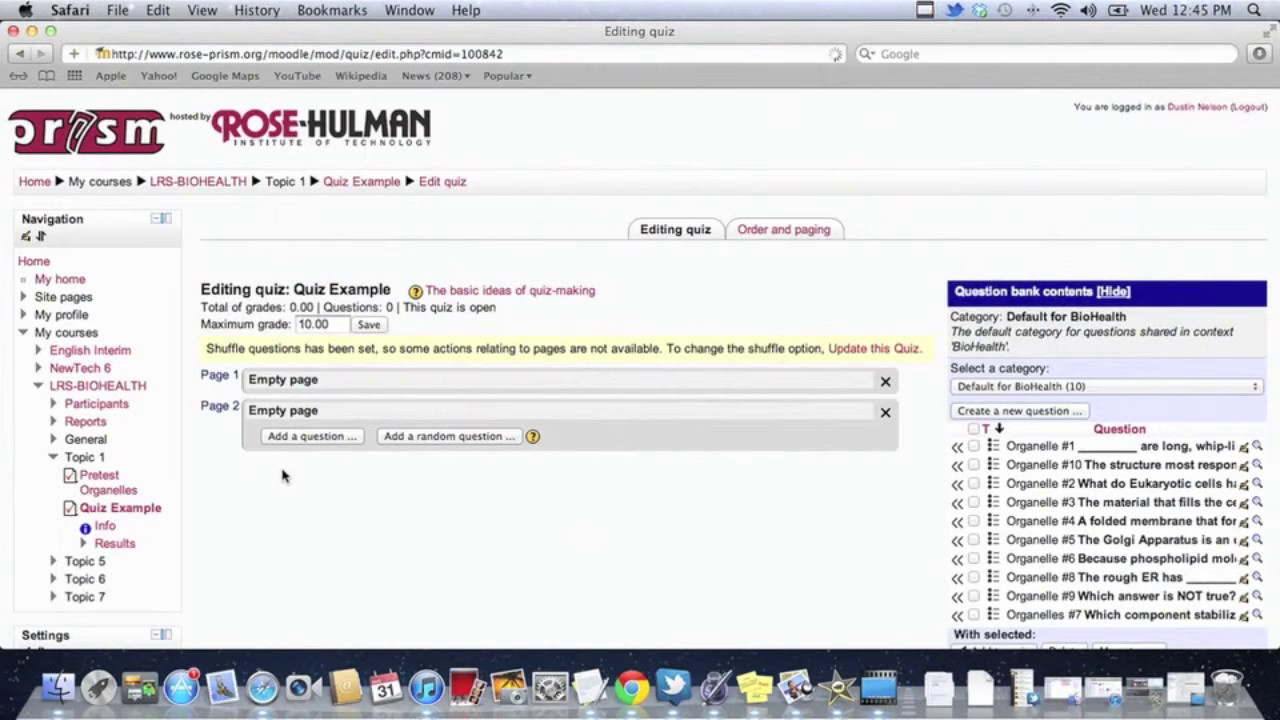
left_click(328, 324)
left_click_drag(331, 324, 298, 324)
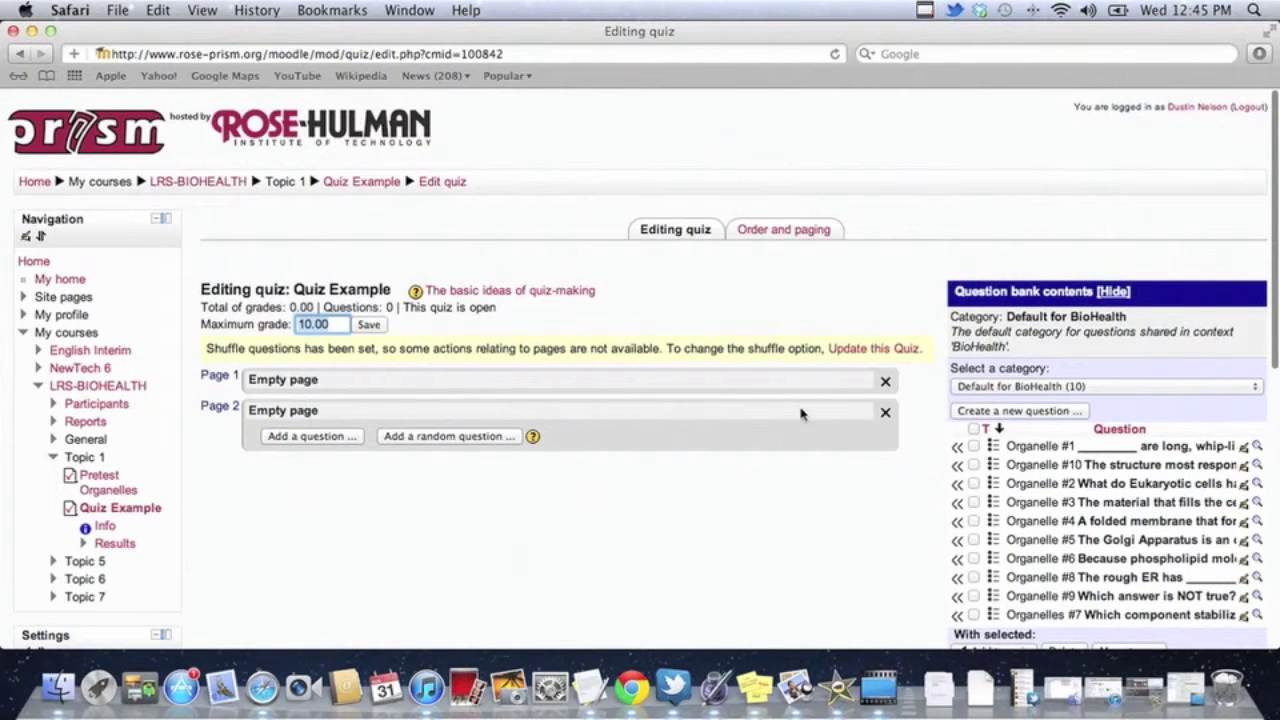
left_click(885, 415)
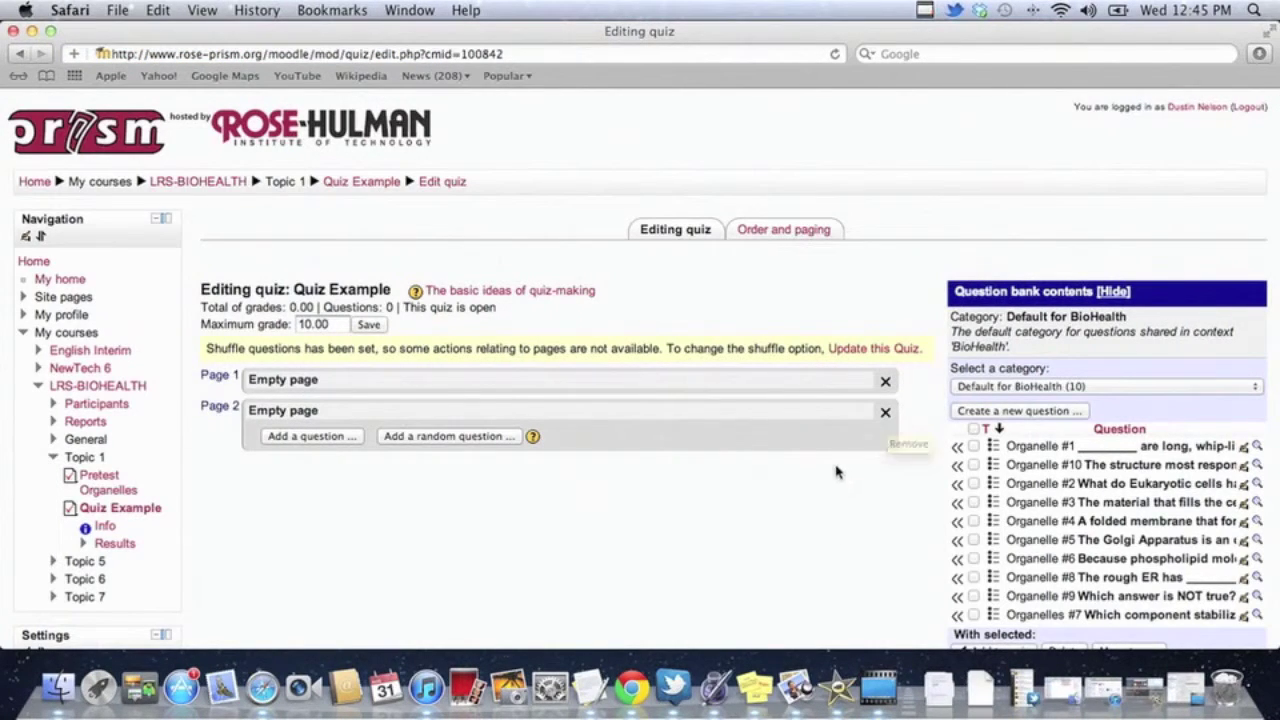
Step: Add the question bank items Organelle #1, #10, #2, #3 and #4 to the quiz
scroll(824, 471, "down", 5)
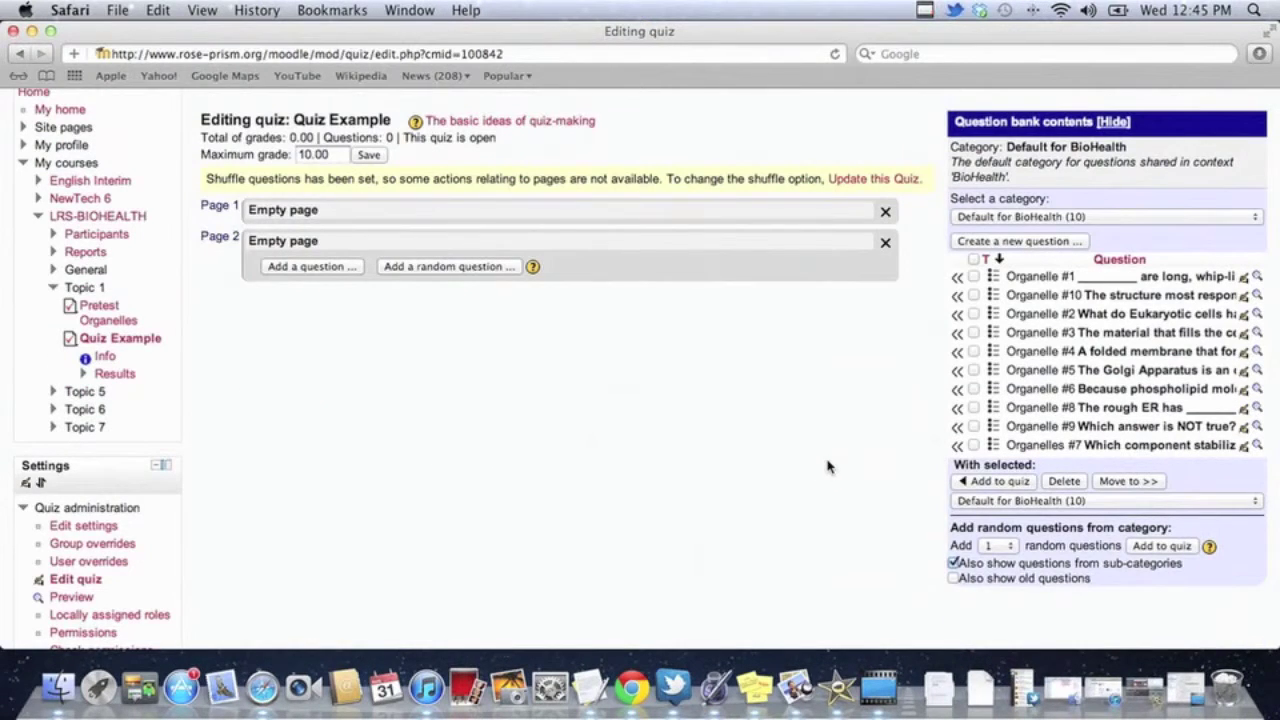
left_click(974, 277)
left_click(974, 296)
left_click(974, 314)
left_click(974, 333)
left_click(974, 351)
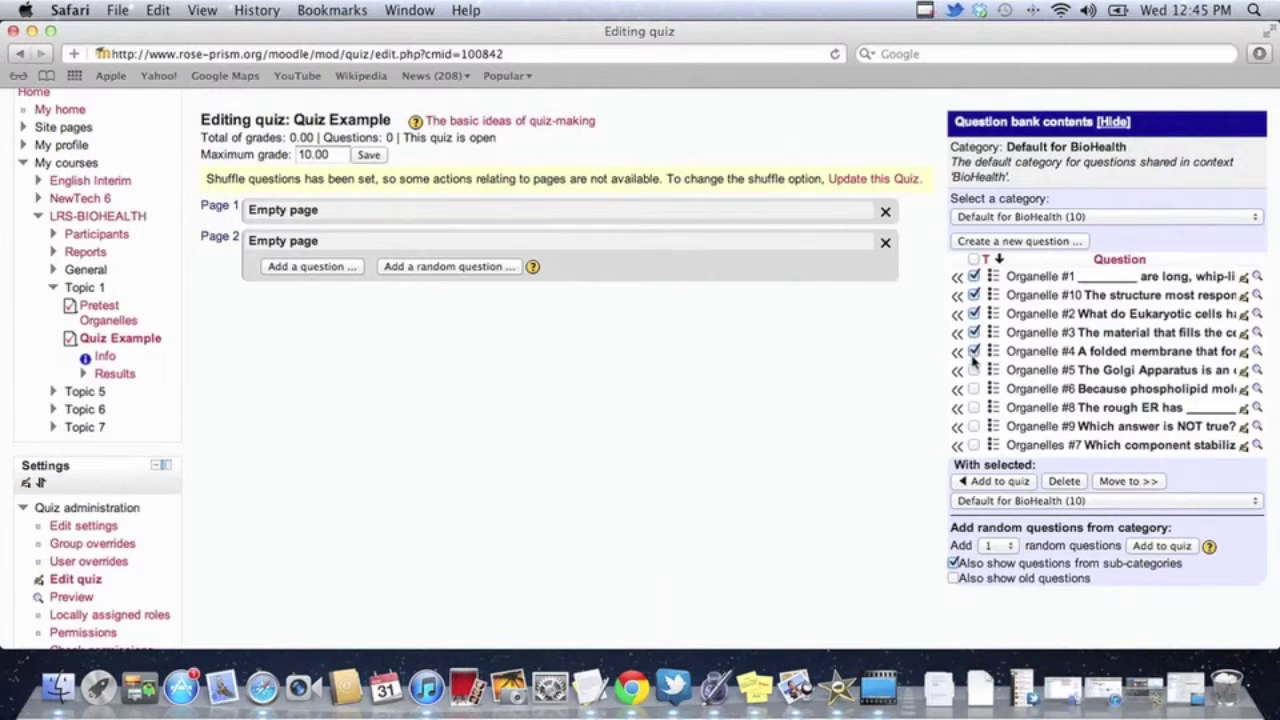
left_click(990, 481)
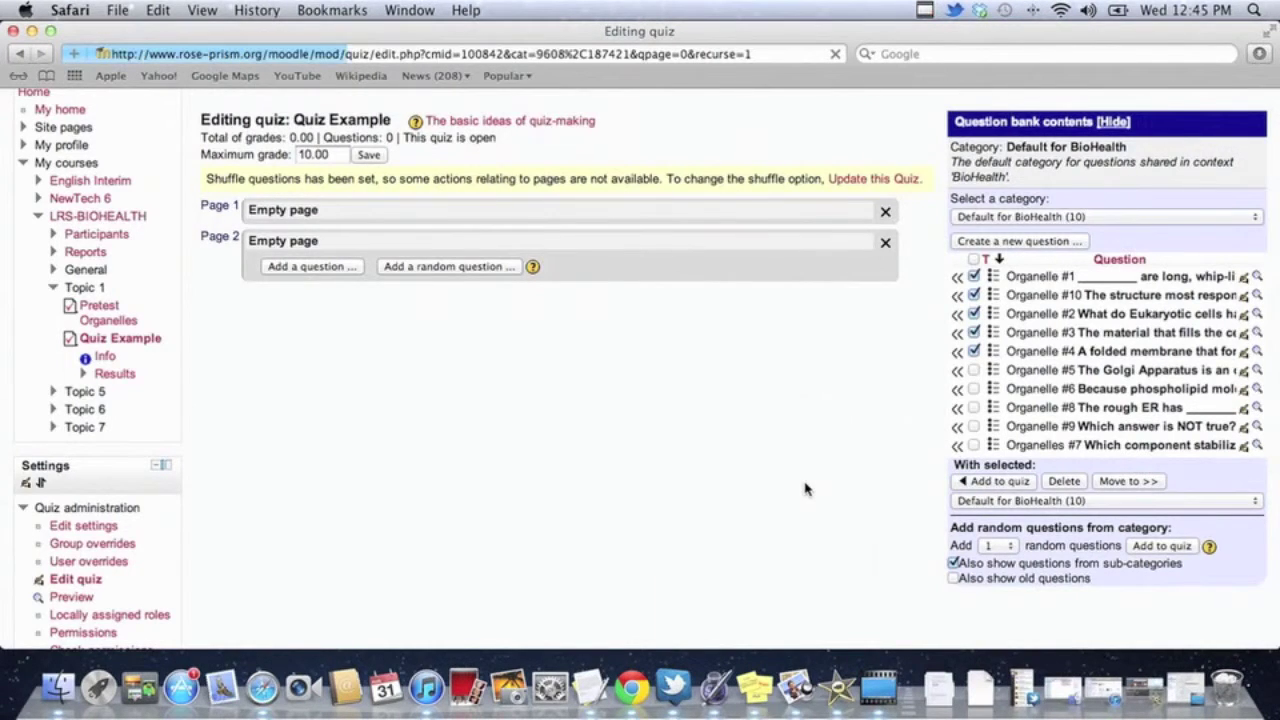
scroll(672, 475, "down", 5)
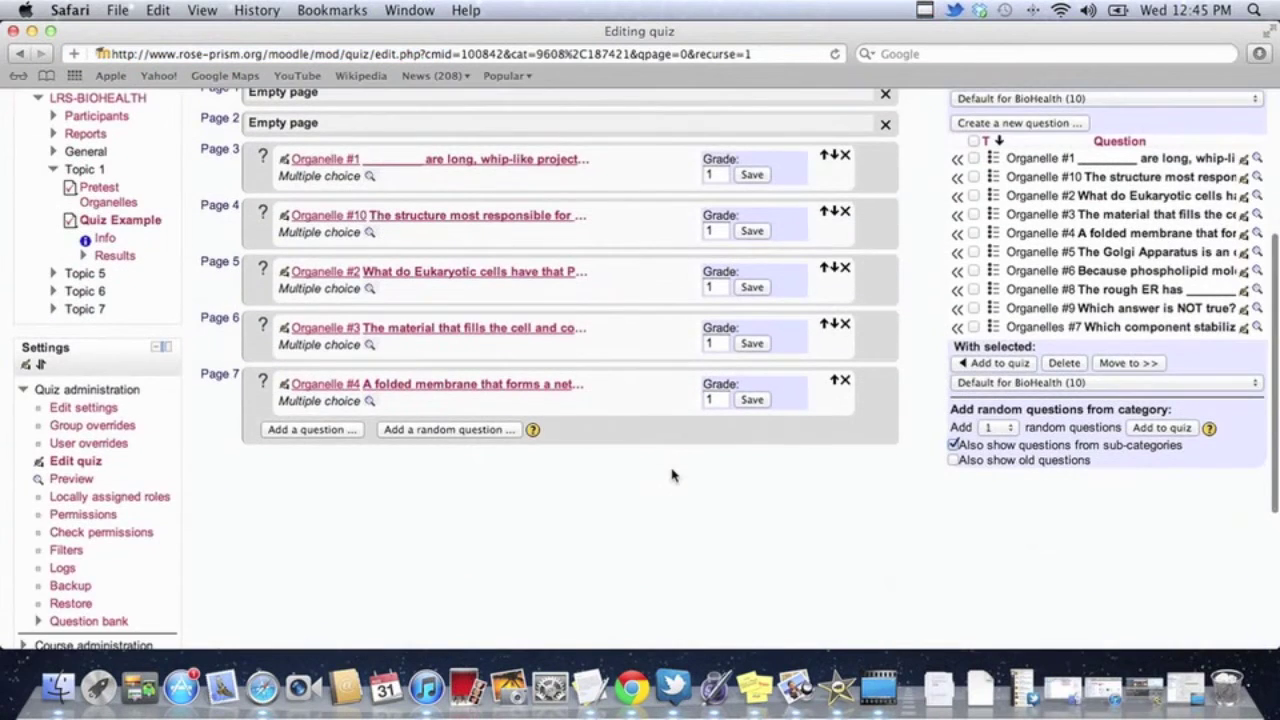
scroll(672, 475, "up", 2)
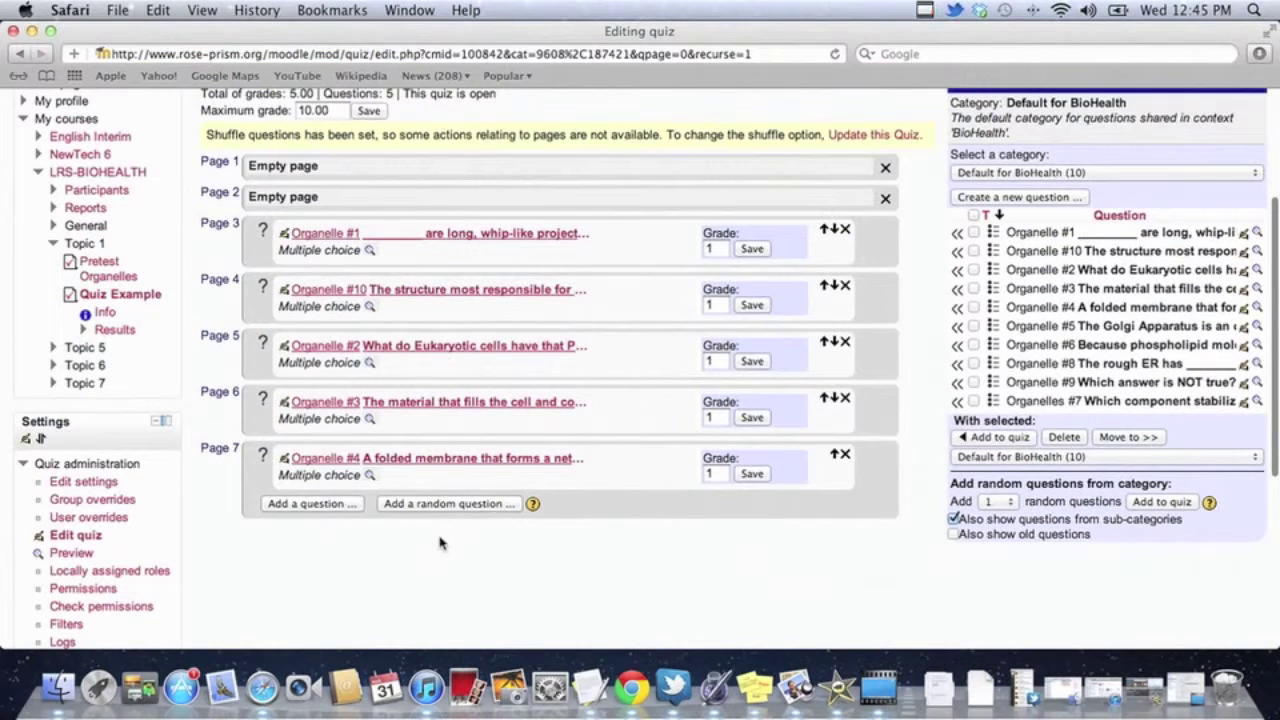
Step: Look through the question types available for a new question, and preview the Organelle #4 question
left_click(339, 508)
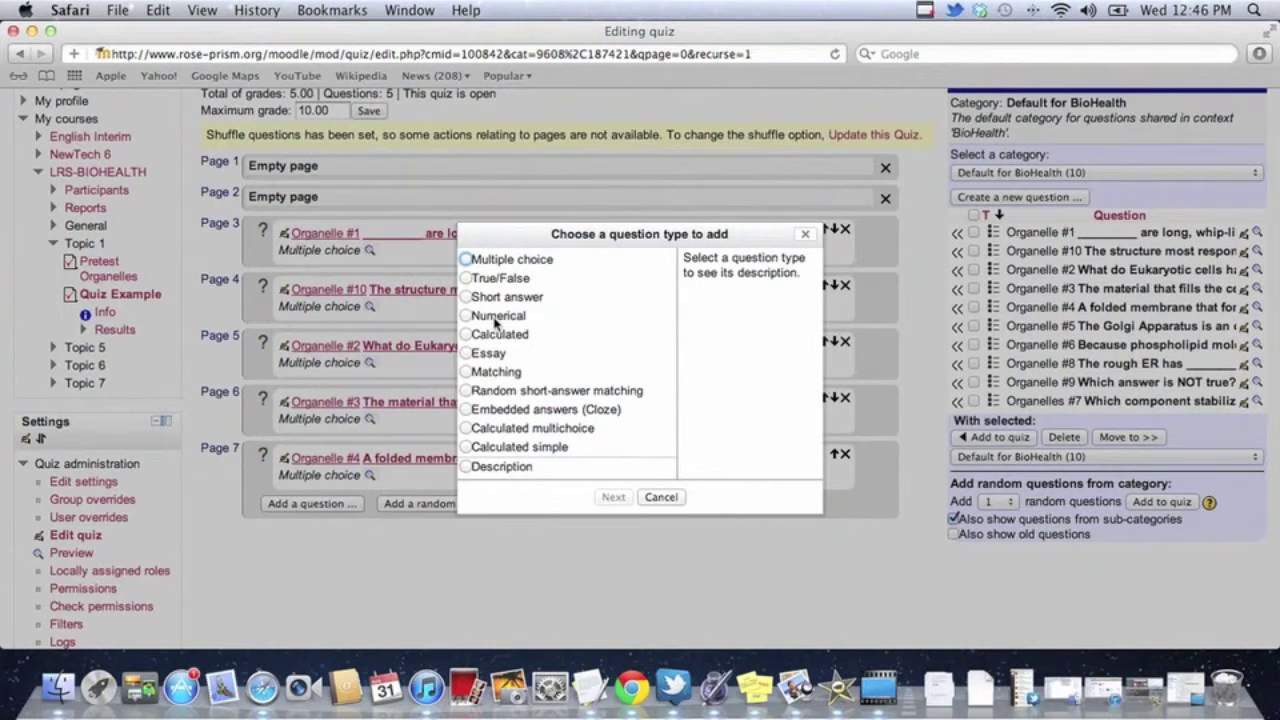
left_click(661, 497)
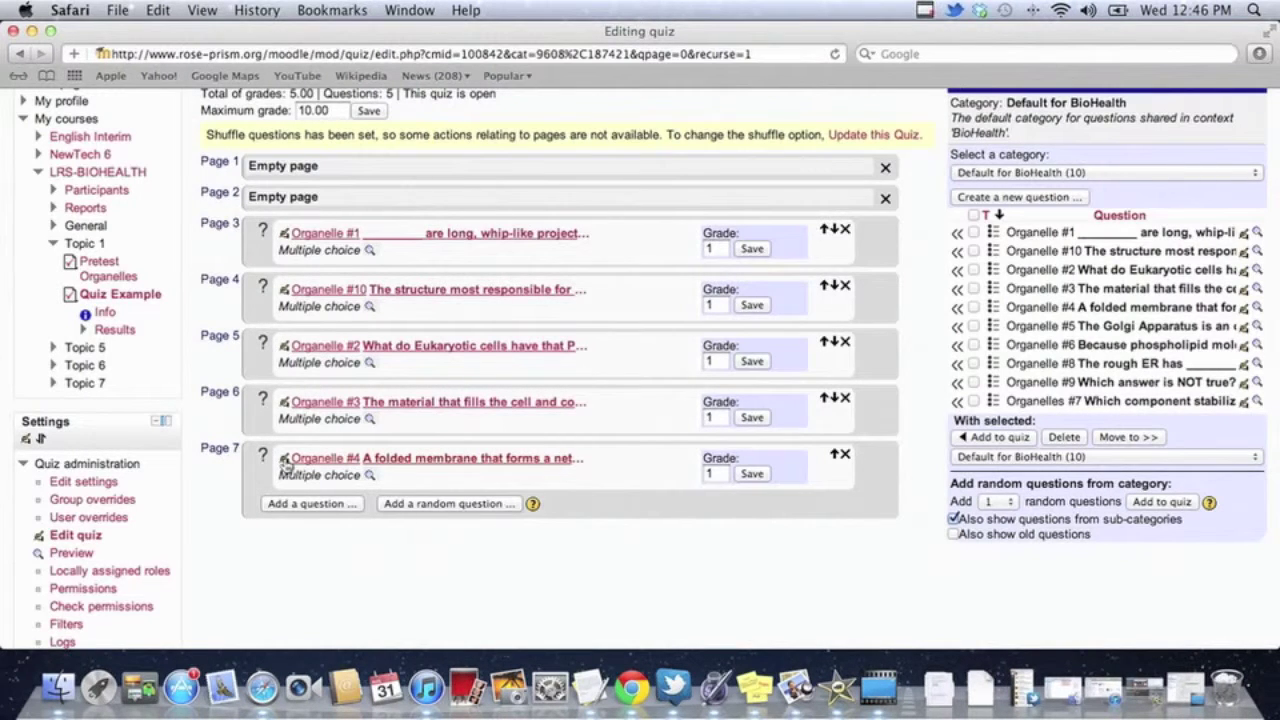
left_click(369, 476)
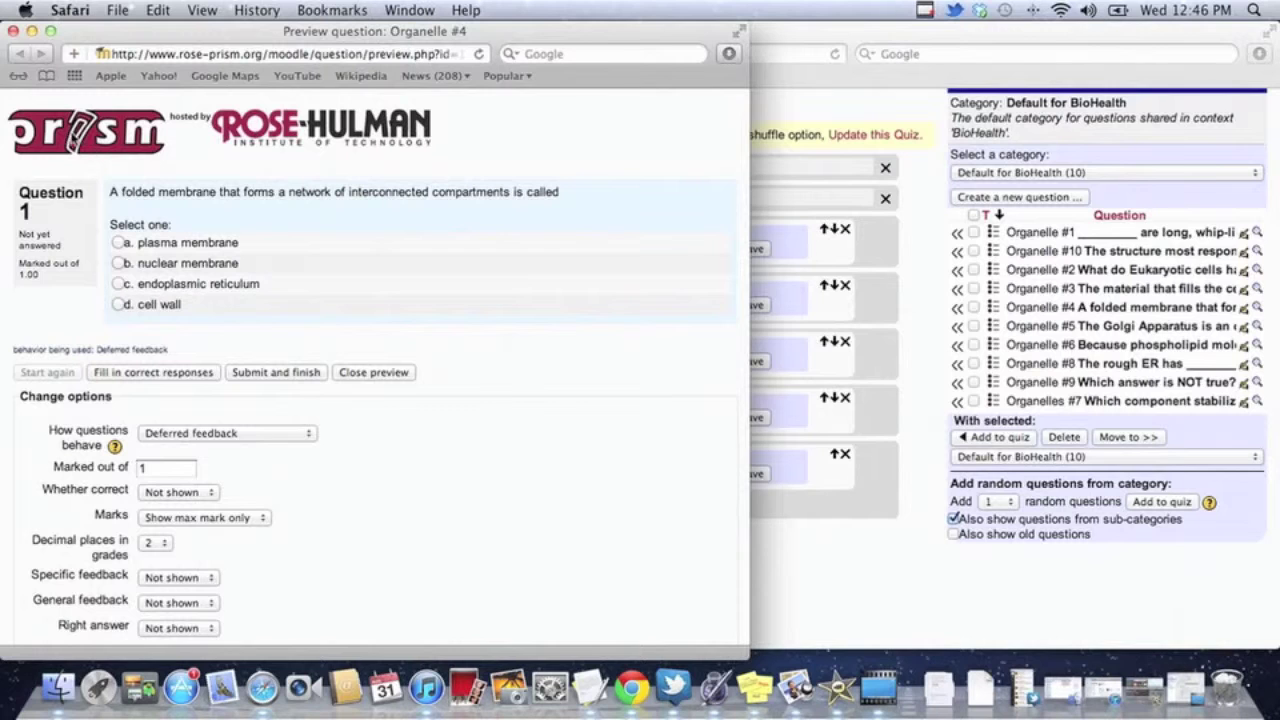
left_click(13, 32)
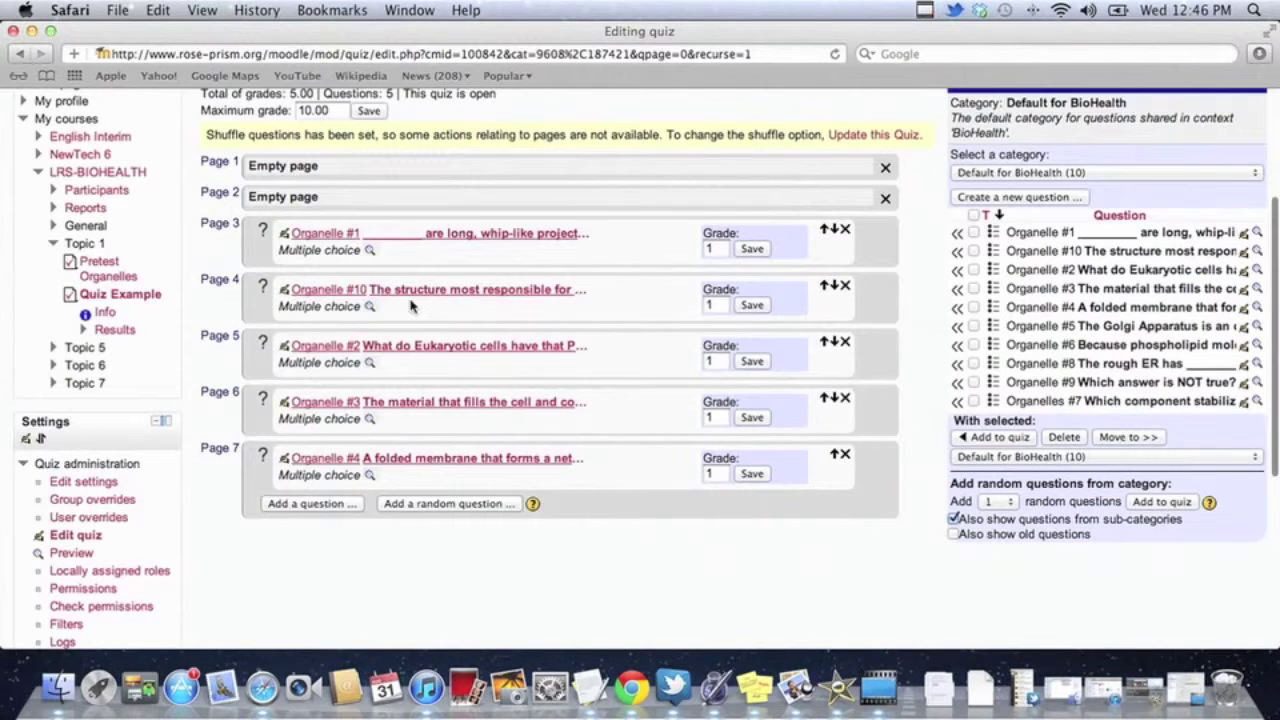
Step: Save the grade of 1 for the Organelle questions added to the quiz
scroll(651, 349, "down", 2)
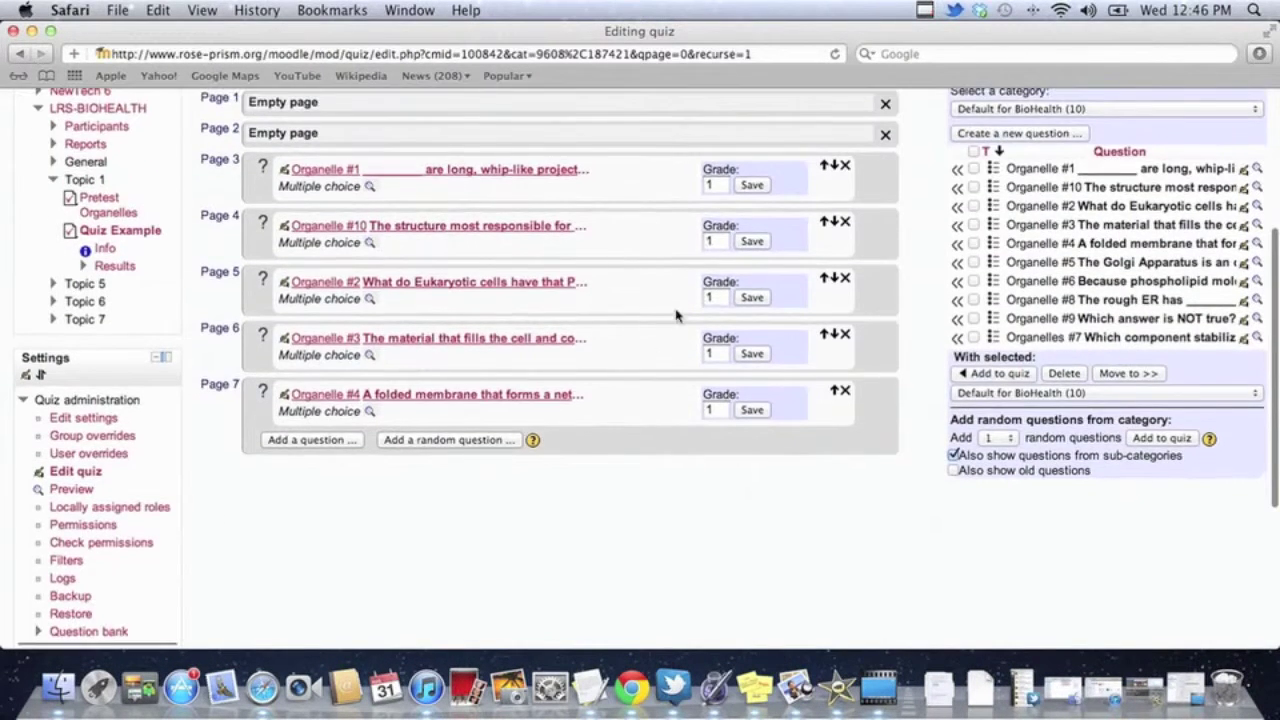
left_click(751, 184)
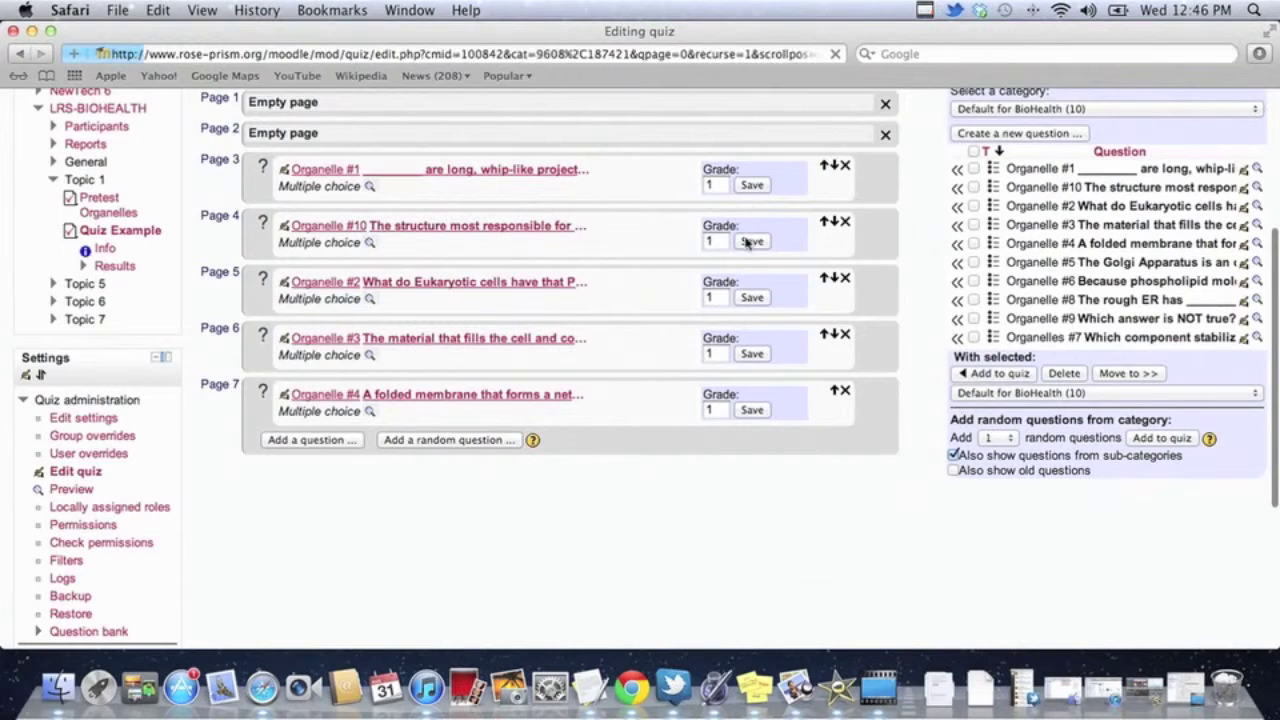
left_click(750, 243)
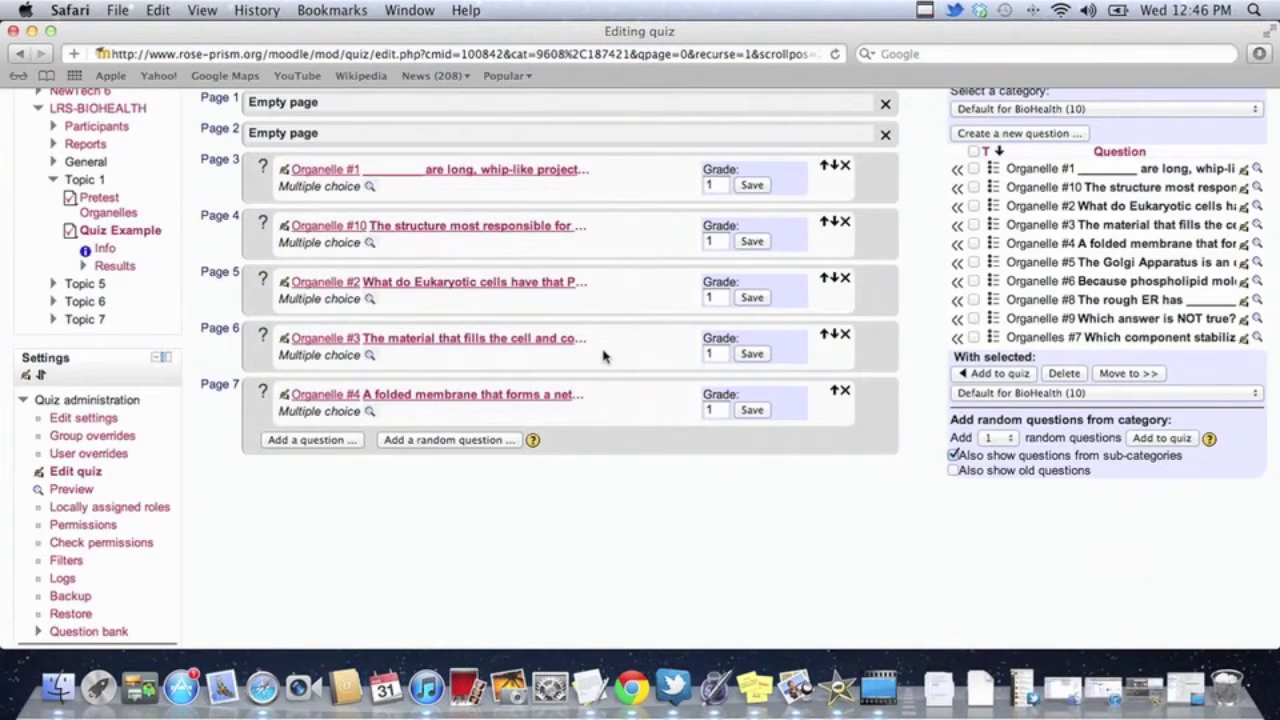
left_click(751, 410)
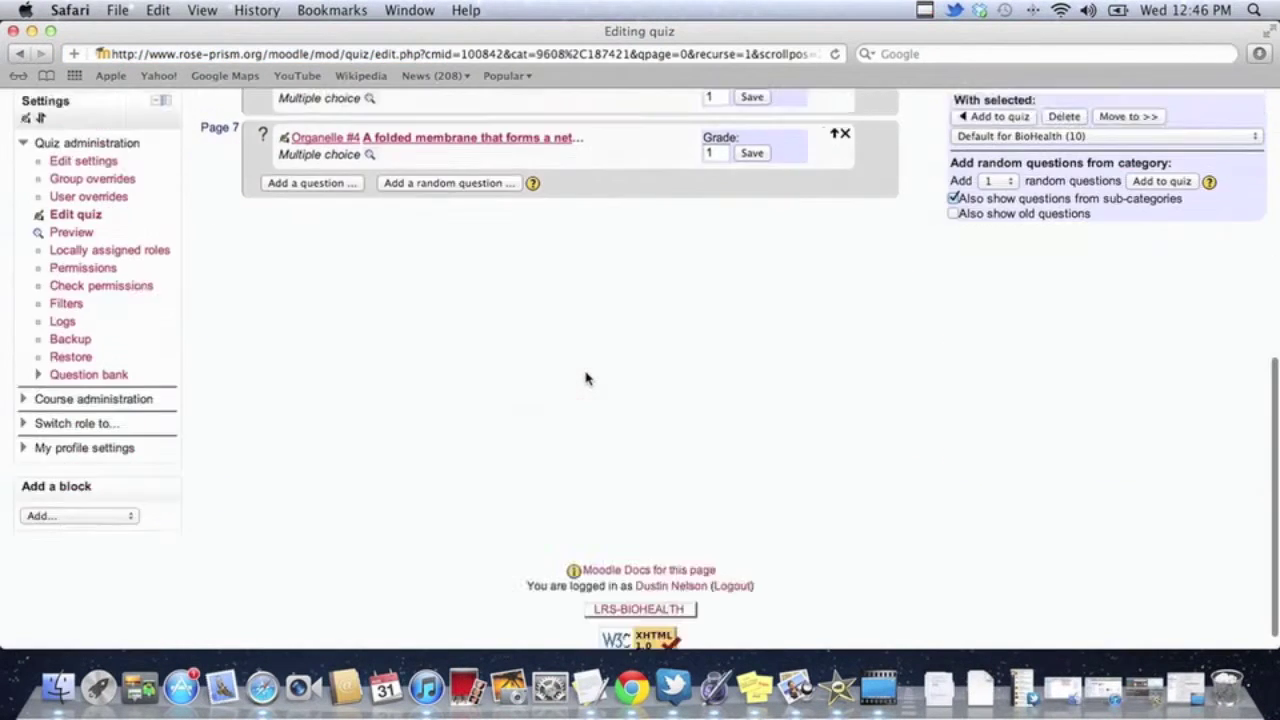
scroll(491, 355, "down", 1)
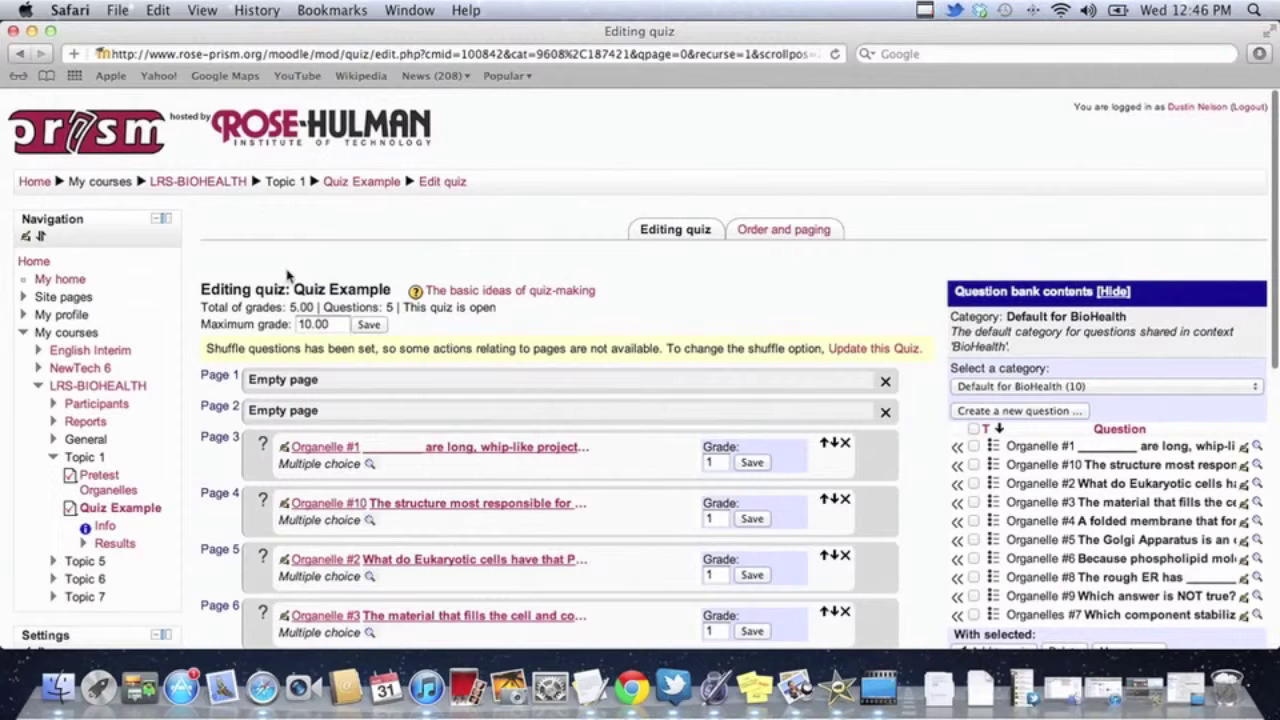
Step: Open Quiz Example from the LRS-BIOHEALTH course page and start a preview attempt
left_click(232, 188)
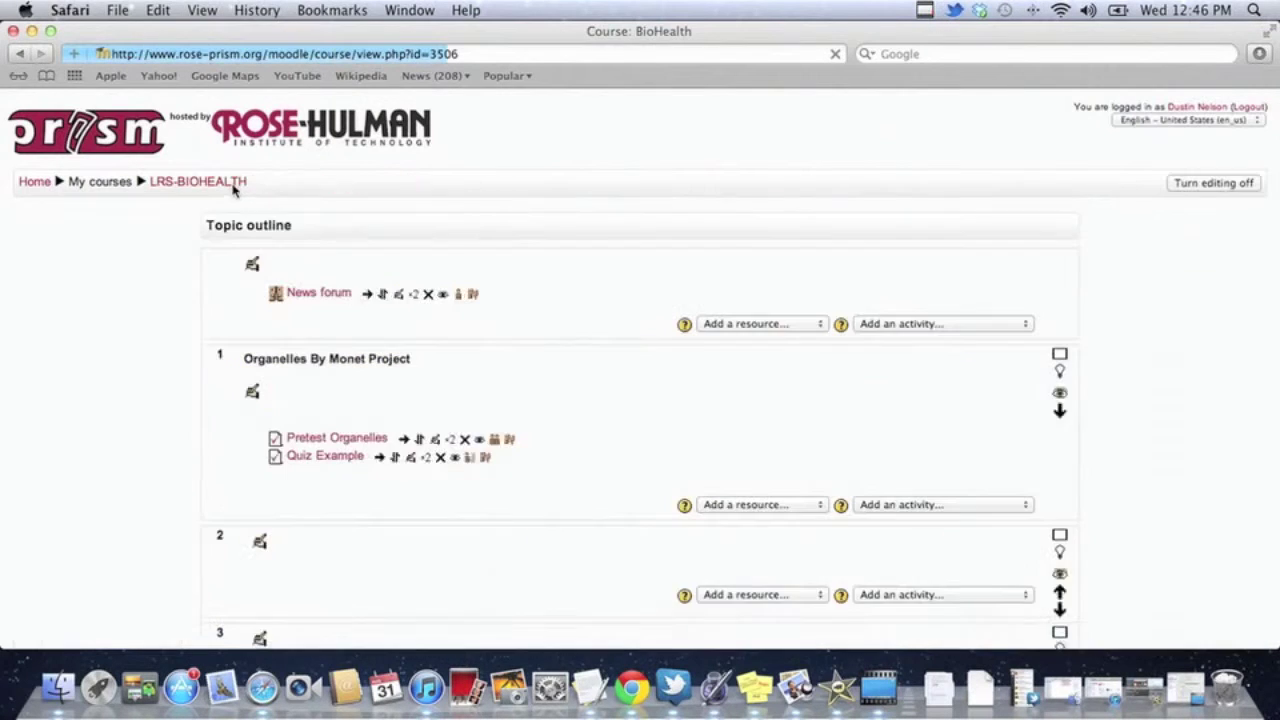
left_click(347, 457)
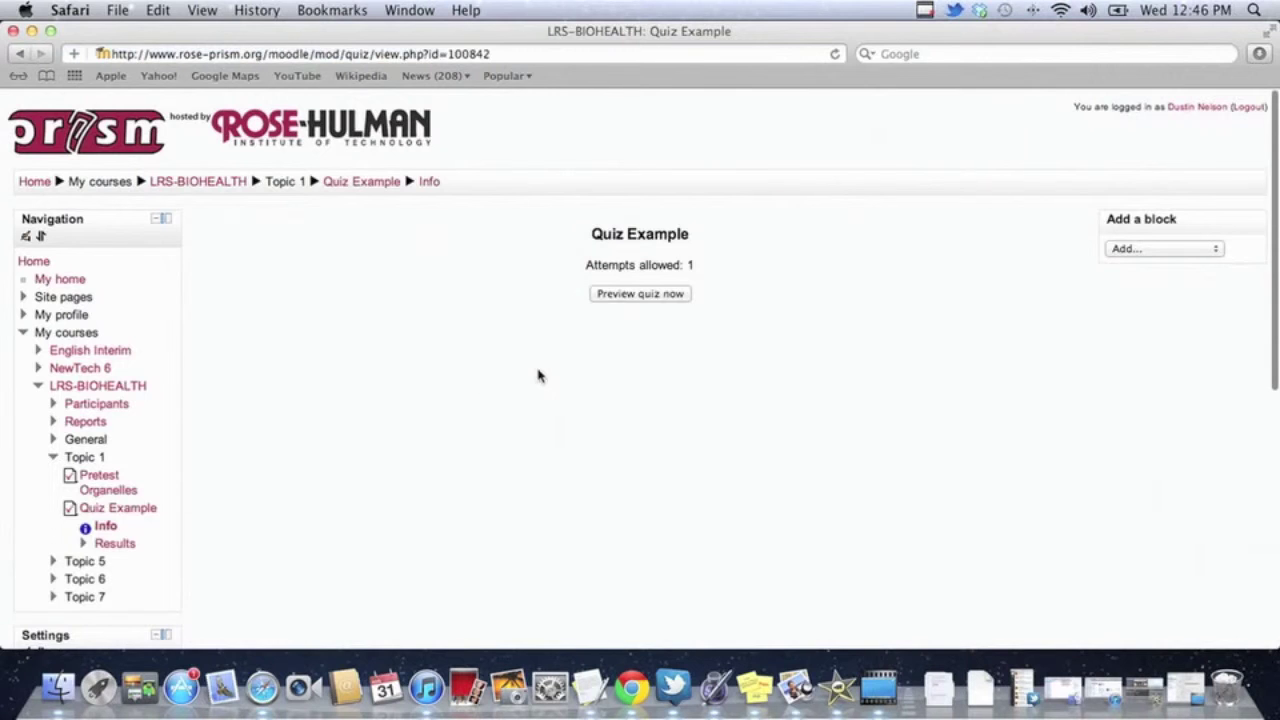
left_click(632, 296)
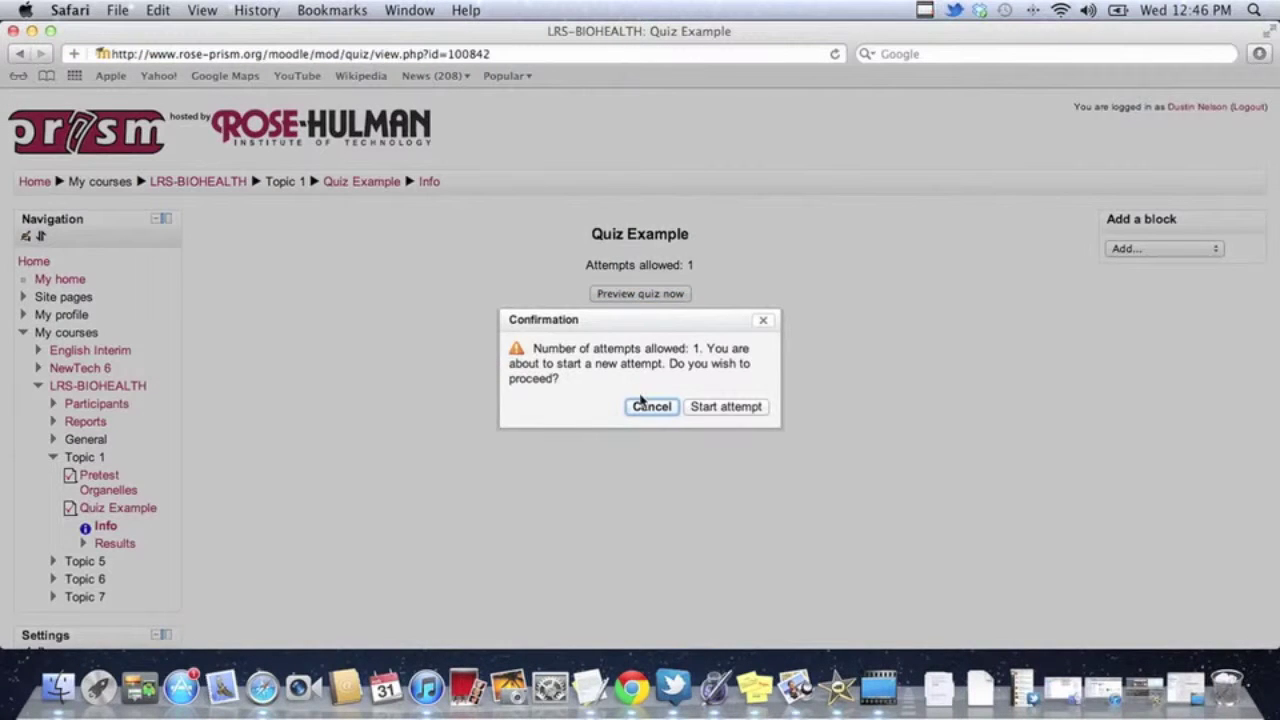
left_click(708, 408)
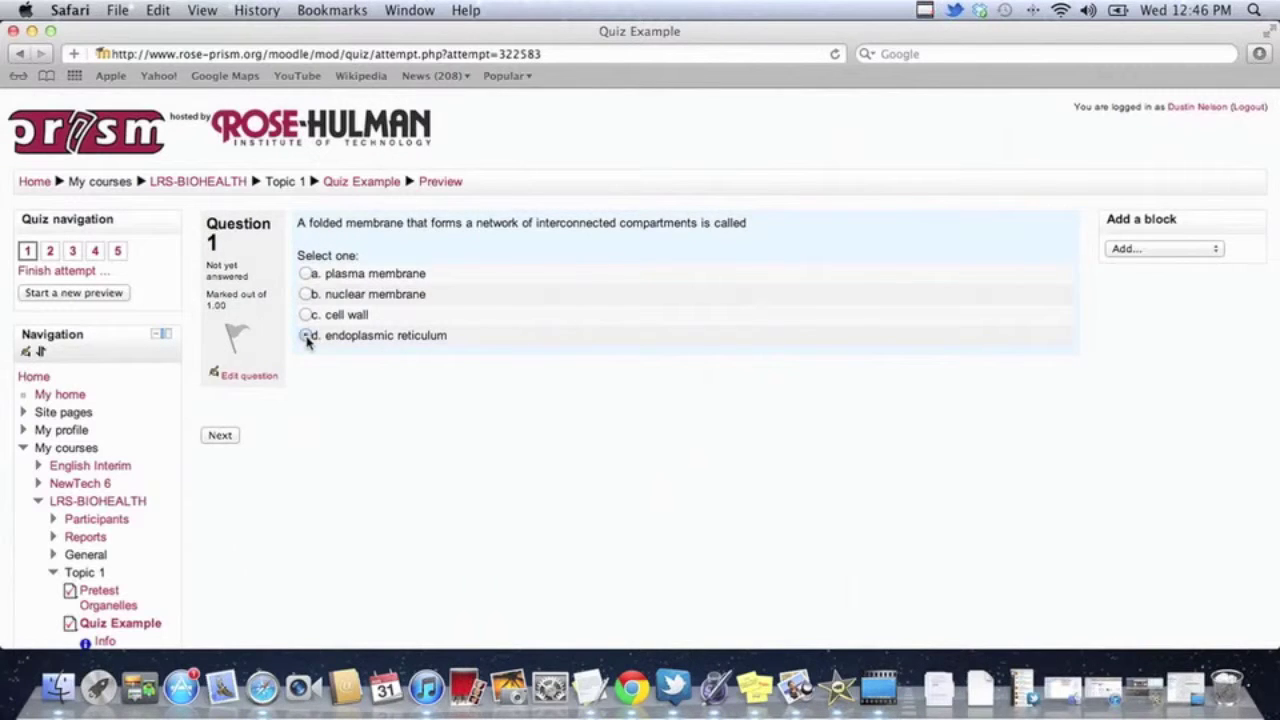
Step: Answer questions 1 to 3 of the preview attempt with endoplasmic reticulum, flagella and cytoplasm
left_click(219, 435)
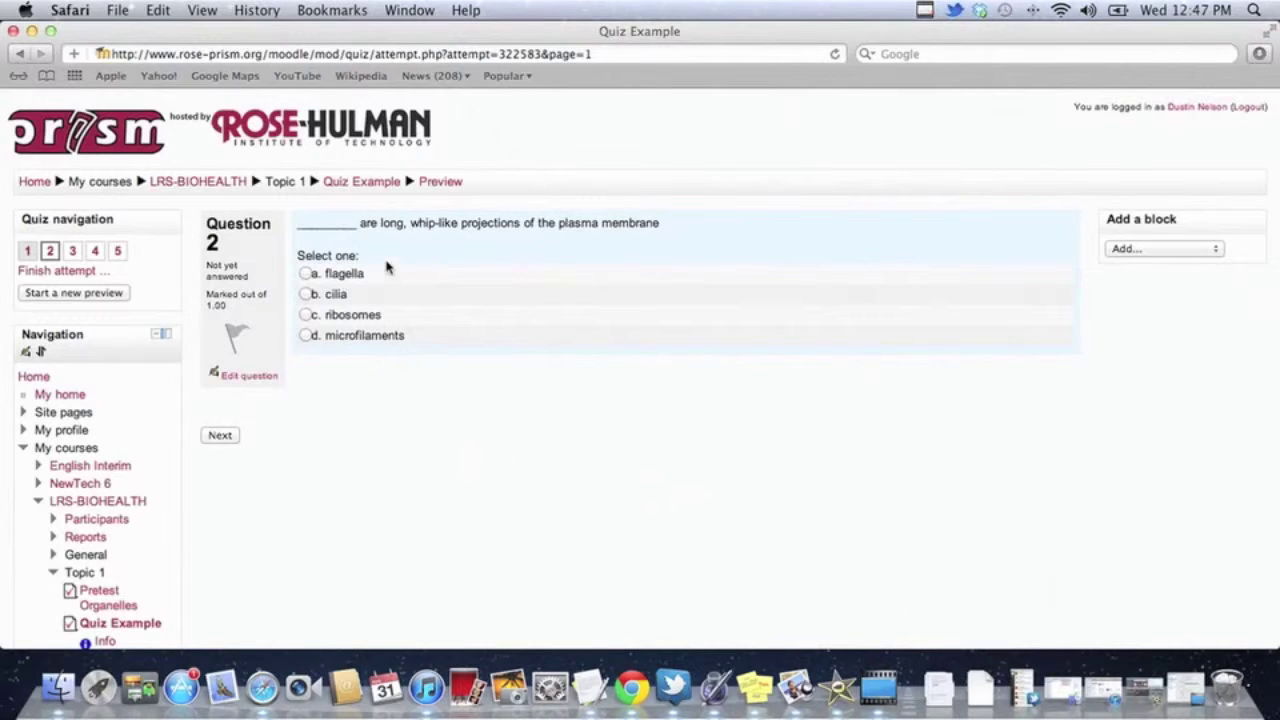
left_click(305, 274)
left_click(229, 436)
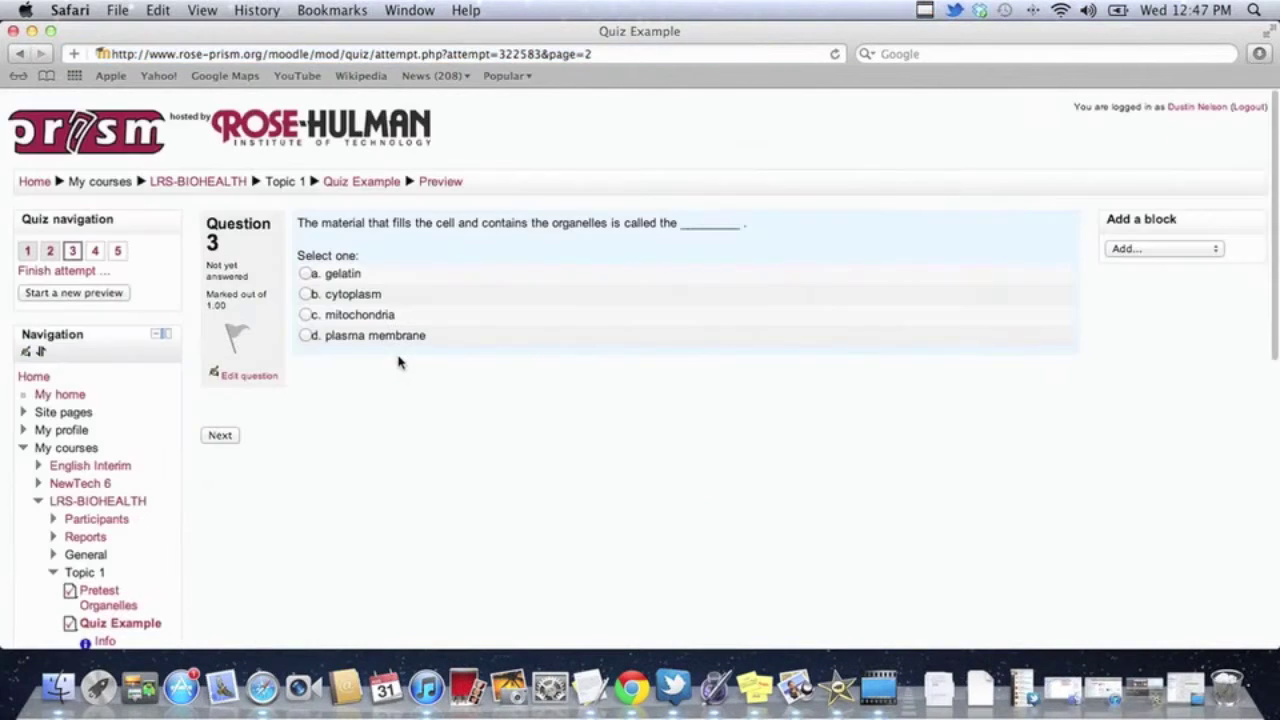
left_click(305, 294)
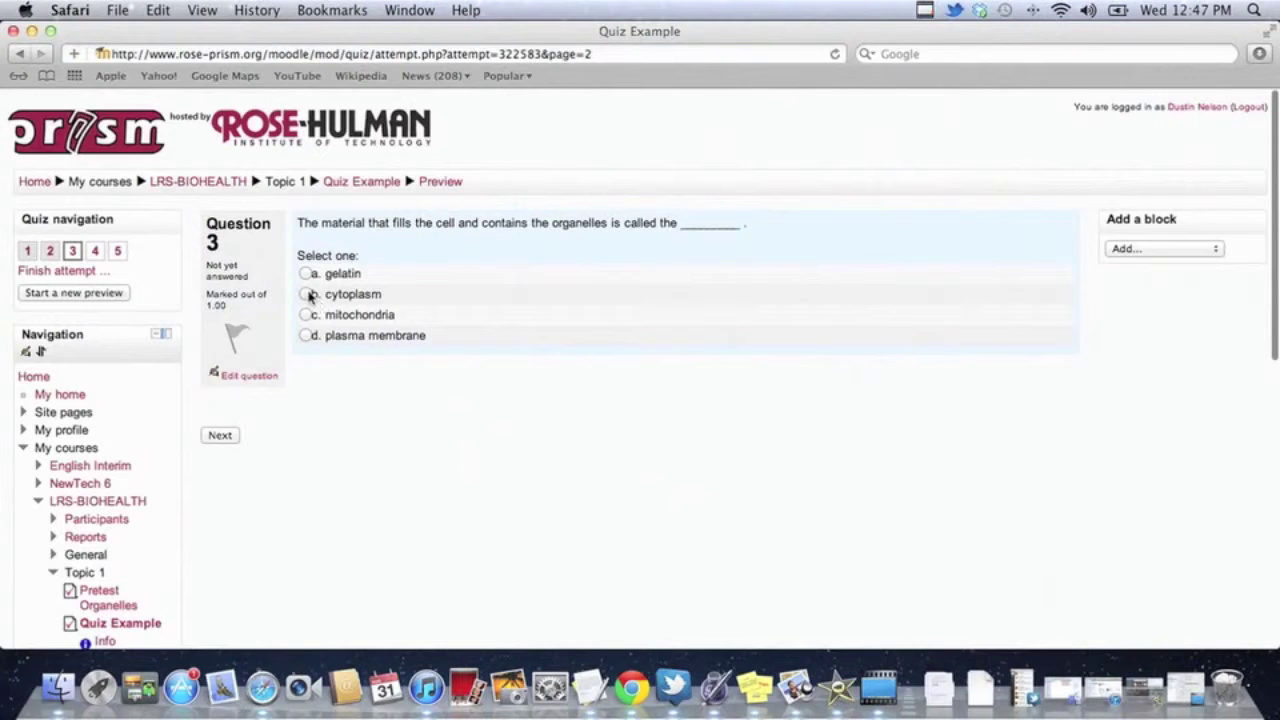
left_click(229, 435)
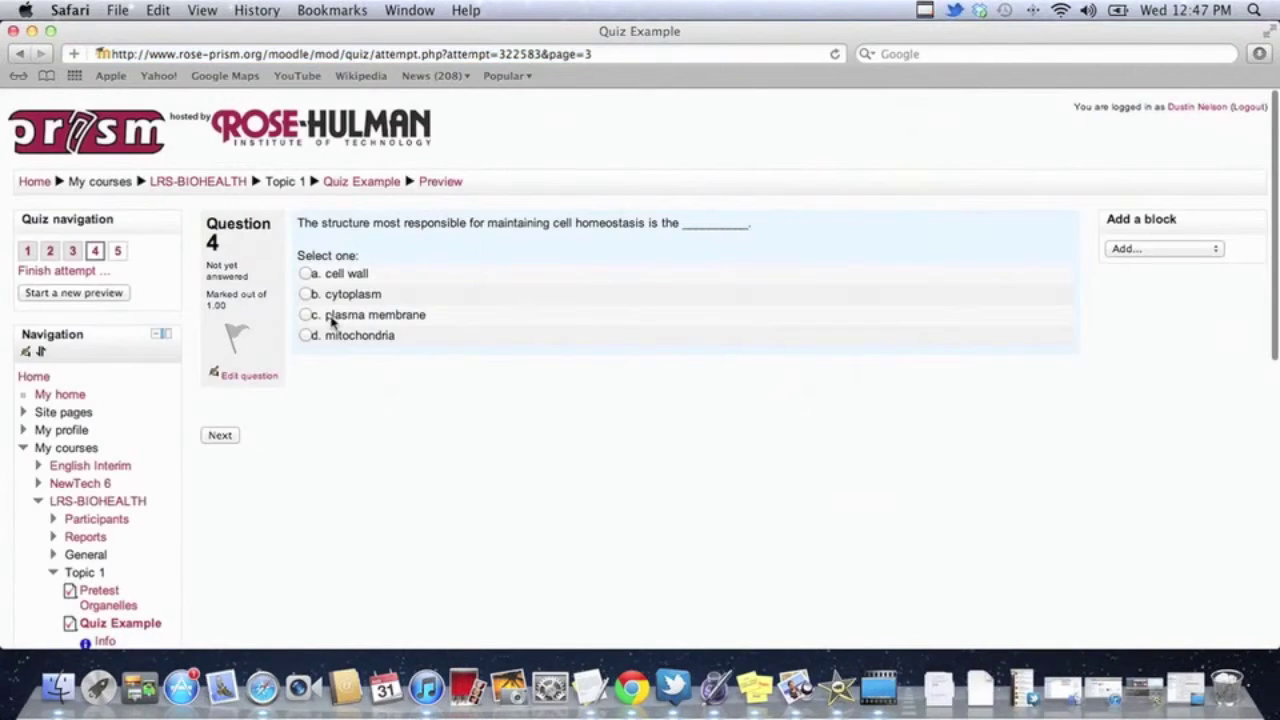
Step: Answer question 4 with plasma membrane and question 5 with DNA, and submit the whole attempt
left_click(306, 315)
left_click(222, 435)
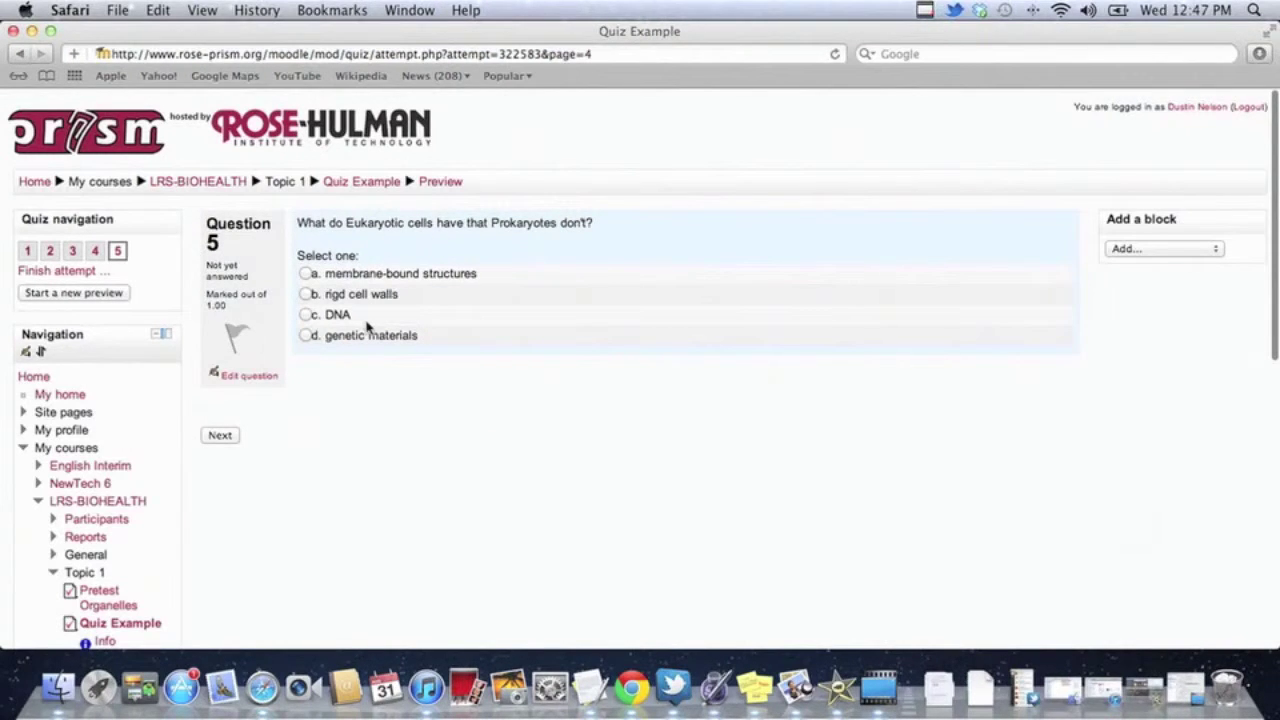
left_click(305, 314)
left_click(223, 437)
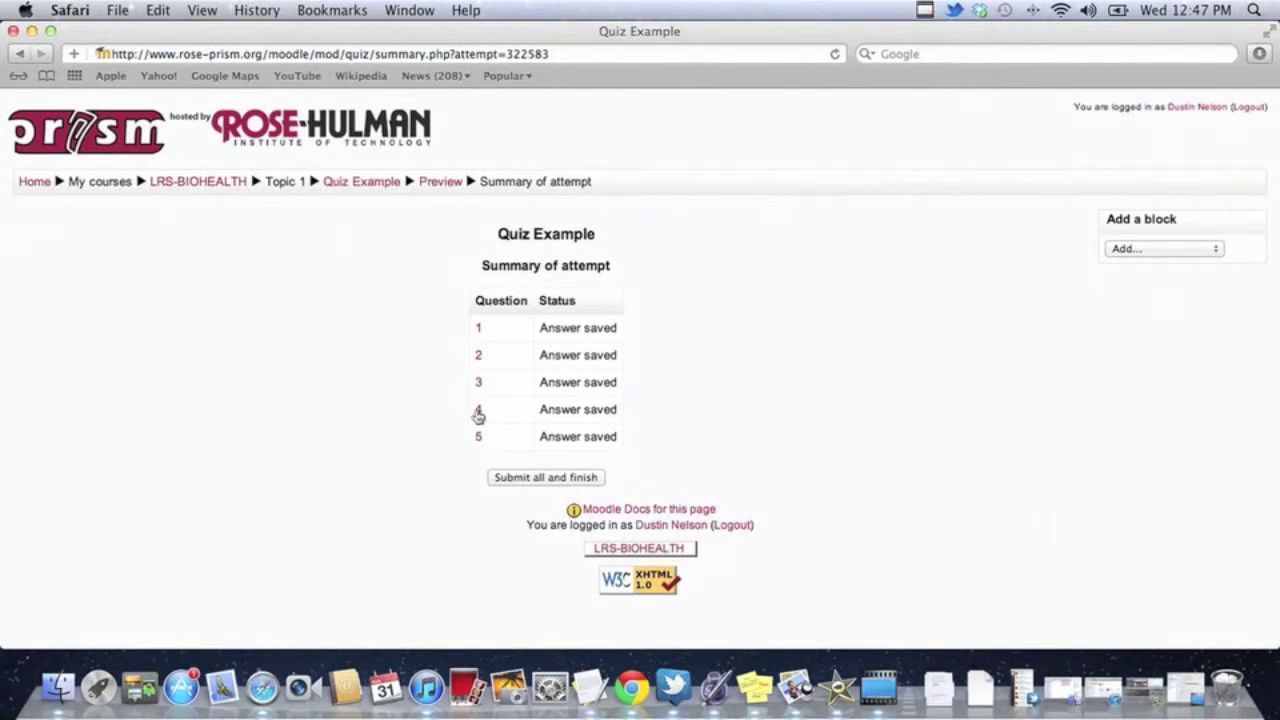
left_click(540, 480)
left_click(681, 404)
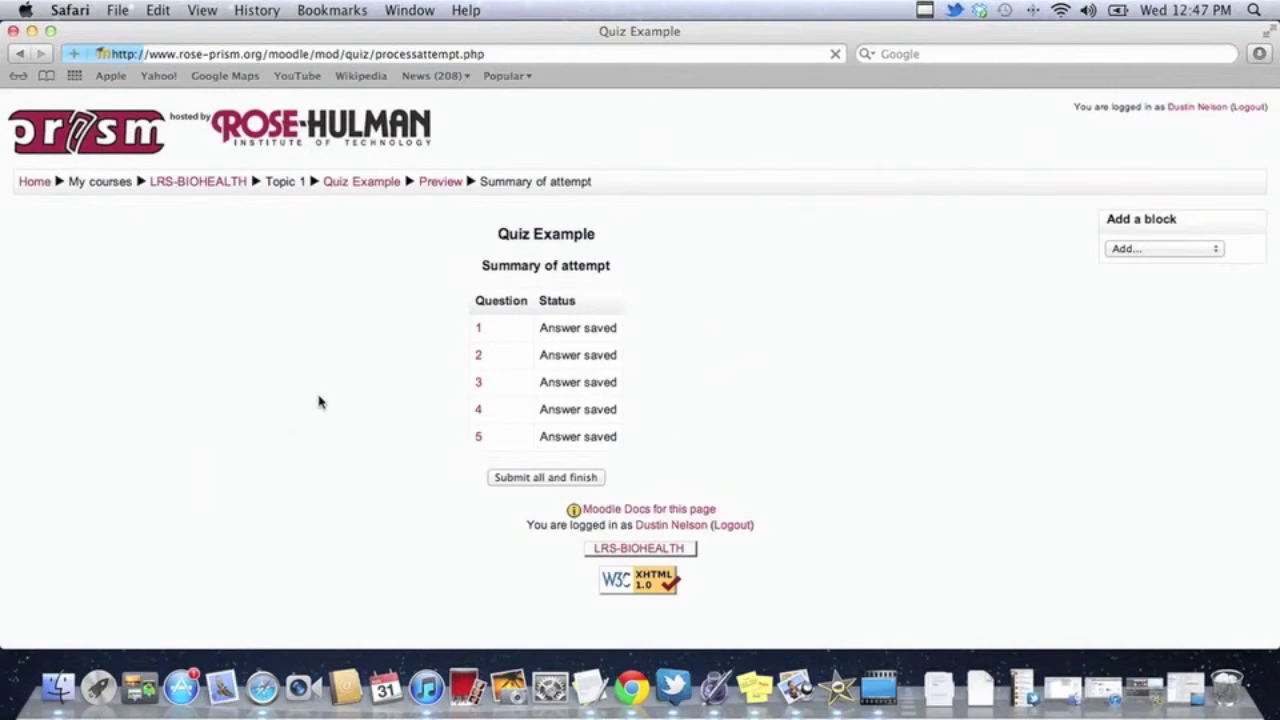